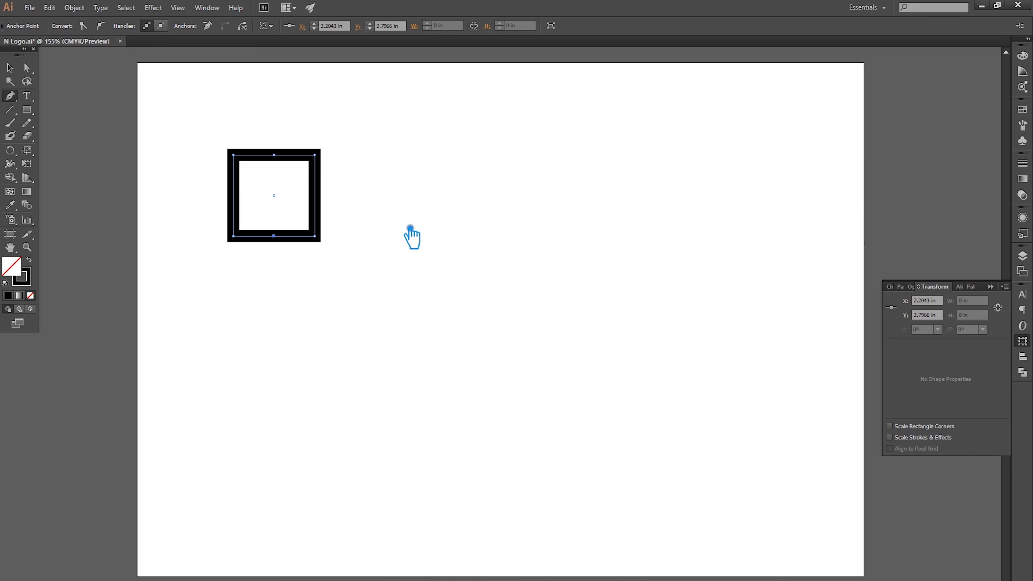
Step: Move the square's bottom middle anchor point straight up to the centre of the shape, at about Y 2.14 in
{"action": "key", "text": "a"}
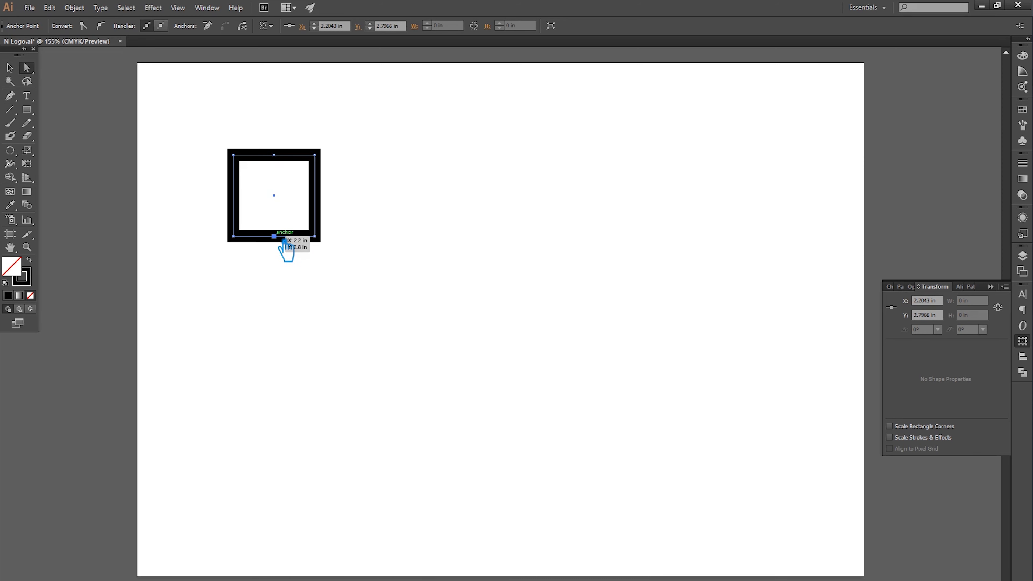
{"action": "key", "text": "Up"}
{"action": "key", "text": "Up"}
{"action": "key", "text": "Up"}
{"action": "key", "text": "Up"}
{"action": "key", "text": "Up"}
{"action": "key", "text": "Up"}
{"action": "key", "text": "Up"}
{"action": "key", "text": "Up"}
{"action": "key", "text": "Up"}
{"action": "key", "text": "Up"}
{"action": "key", "text": "Up"}
{"action": "key", "text": "Up"}
{"action": "key", "text": "Up"}
{"action": "key", "text": "Up"}
{"action": "key", "text": "Up"}
{"action": "key", "text": "Up"}
{"action": "key", "text": "Up"}
{"action": "key", "text": "Up"}
{"action": "key", "text": "Up"}
{"action": "key", "text": "Up"}
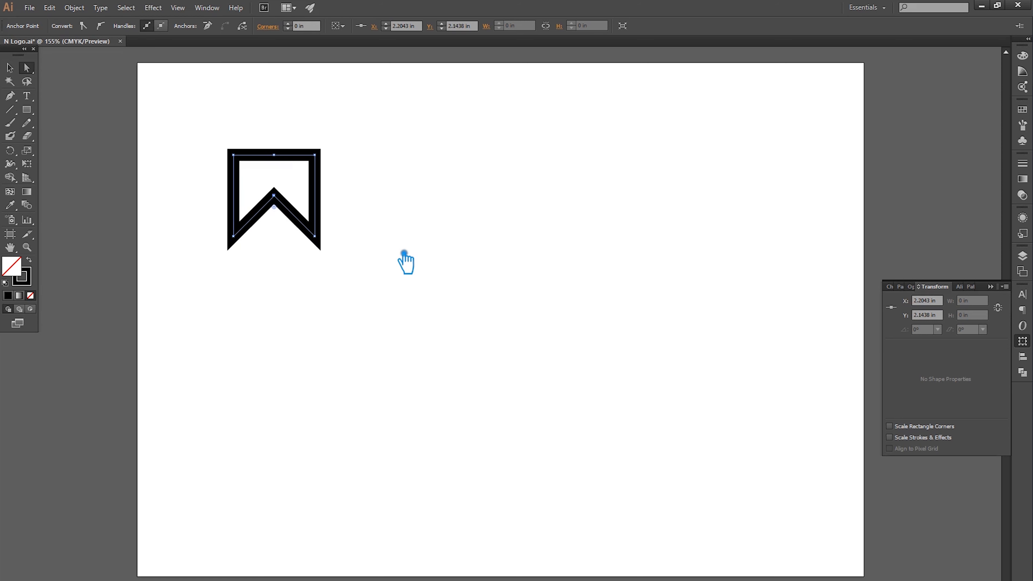
Step: Move the square's top middle anchor point straight down to the centre to form a bow-tie shape
{"action": "left_click", "coordinate": [284, 157]}
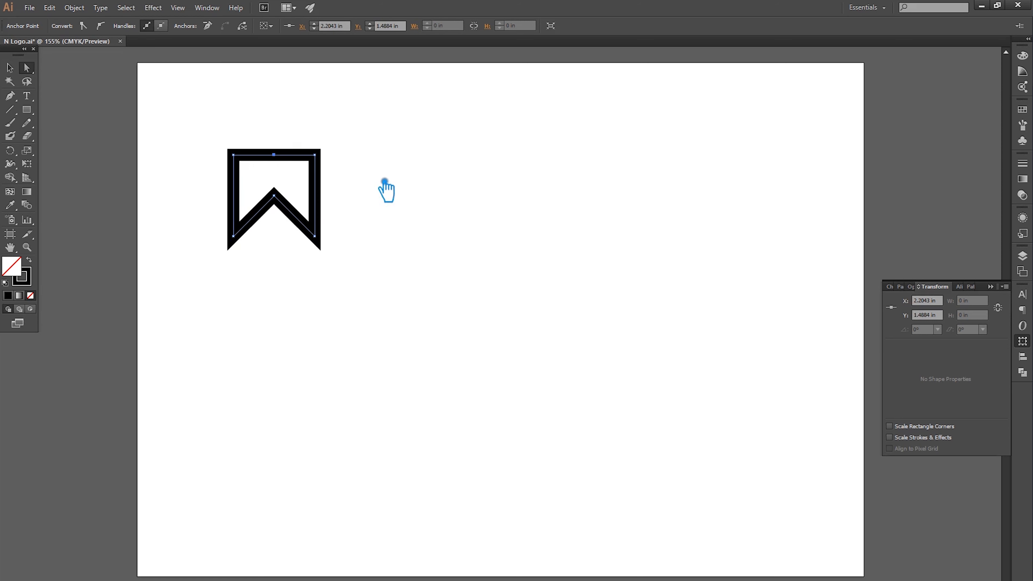
{"action": "key", "text": "Down"}
{"action": "key", "text": "Down"}
{"action": "key", "text": "Down"}
{"action": "key", "text": "Down"}
{"action": "key", "text": "Down"}
{"action": "key", "text": "Down"}
{"action": "key", "text": "Down"}
{"action": "key", "text": "Down"}
{"action": "key", "text": "Down"}
{"action": "key", "text": "Down"}
{"action": "key", "text": "Down"}
{"action": "key", "text": "Down"}
{"action": "key", "text": "Down"}
{"action": "key", "text": "Down"}
{"action": "key", "text": "Down"}
{"action": "key", "text": "Down"}
{"action": "key", "text": "Down"}
{"action": "key", "text": "Down"}
{"action": "key", "text": "Down"}
{"action": "key", "text": "Down"}
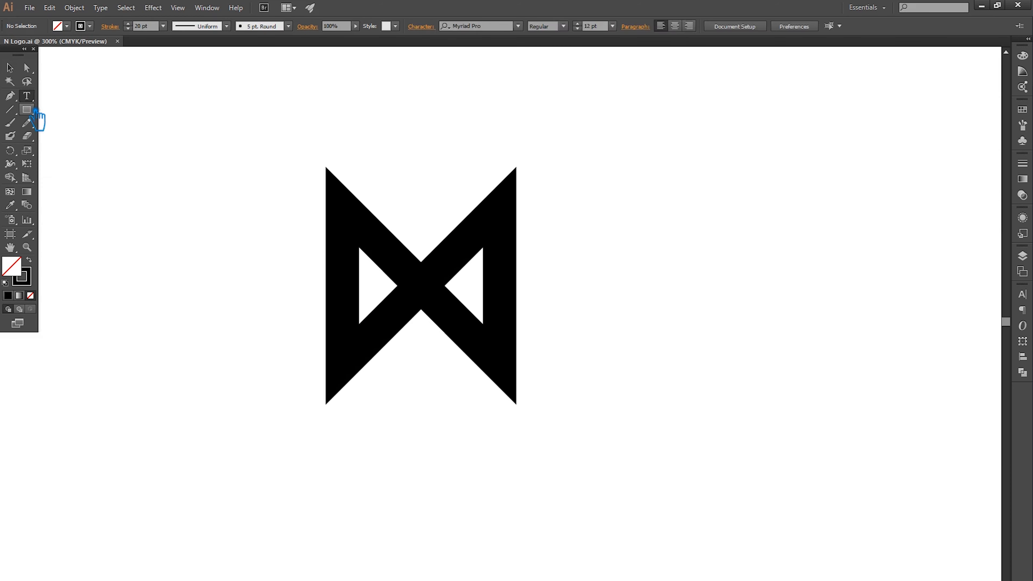
Step: Draw a circle outward from the bow-tie's centre and select the bow-tie's centre anchor point
{"action": "left_click_drag", "start_coordinate": [26, 109], "coordinate": [61, 134]}
{"action": "left_click_drag", "start_coordinate": [421, 286], "coordinate": [571, 402]}
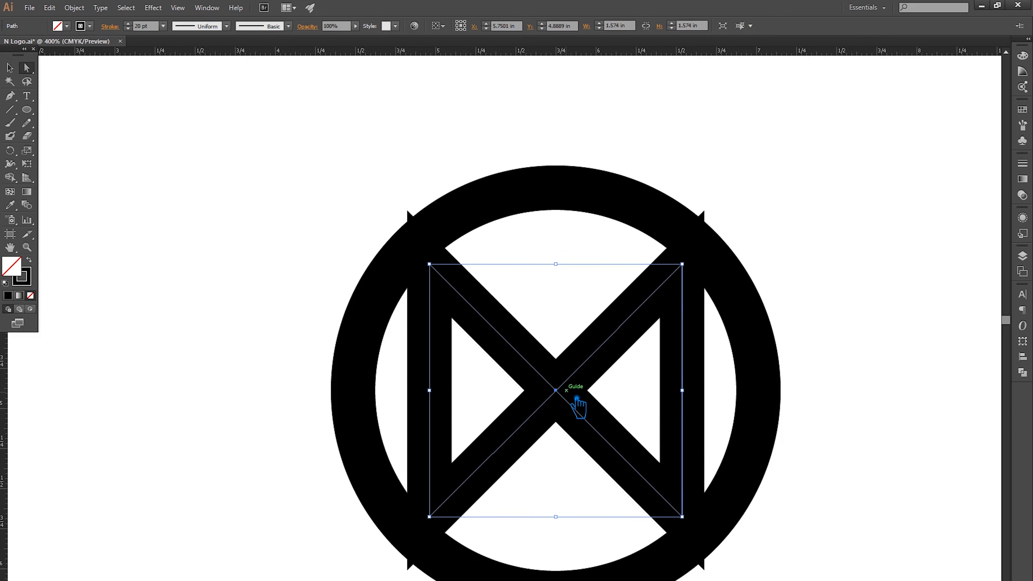
{"action": "key", "text": "a"}
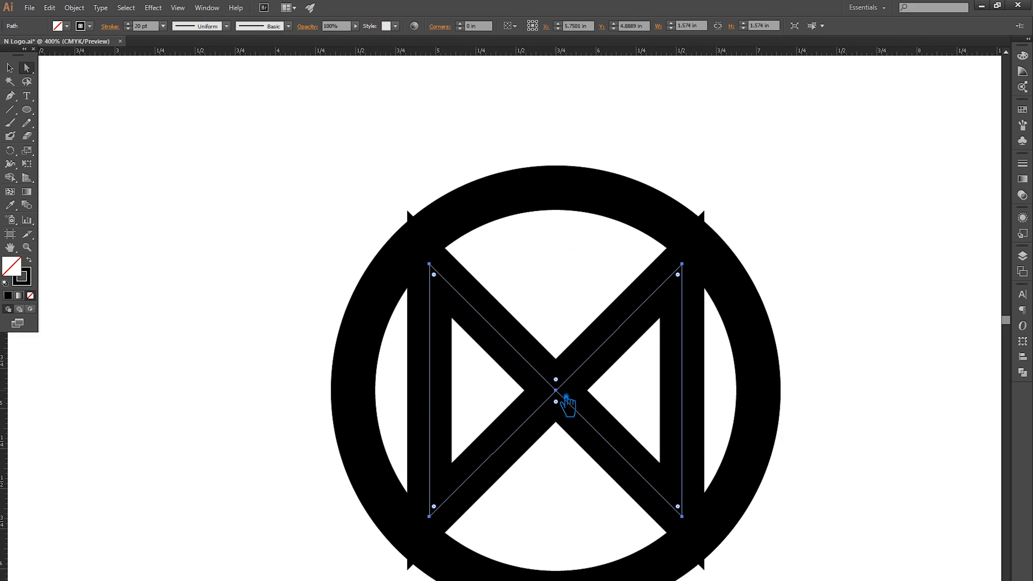
{"action": "left_click", "coordinate": [566, 396]}
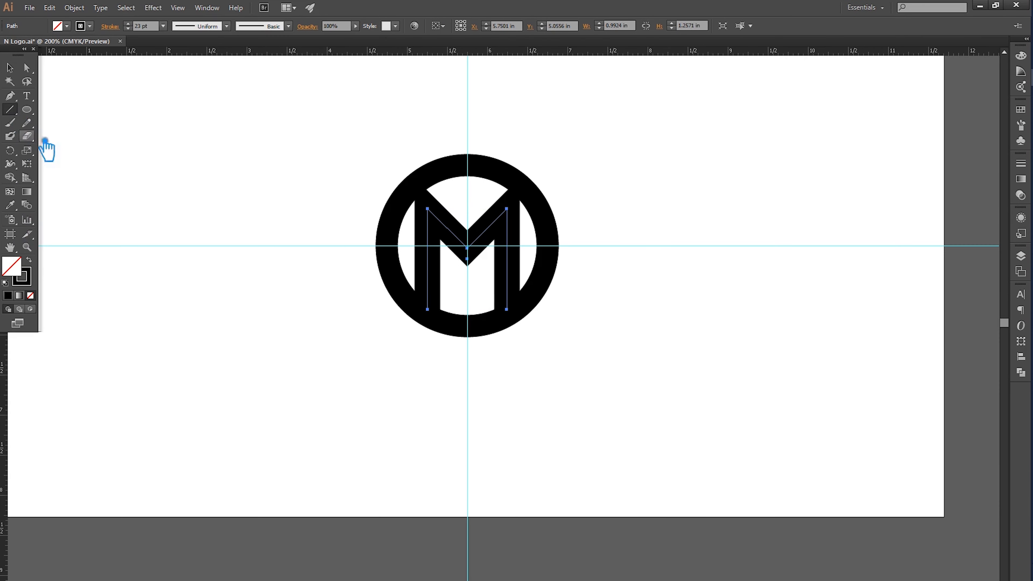
Step: Draw a vertical line about 0.74 in long up from the M's centre vertex and remove its stroke
{"action": "mouse_move", "coordinate": [478, 256]}
{"action": "left_mouse_down"}
{"action": "mouse_move", "coordinate": [484, 207]}
{"action": "mouse_move", "coordinate": [271, 189]}
{"action": "left_mouse_up"}
{"action": "left_click", "coordinate": [27, 280]}
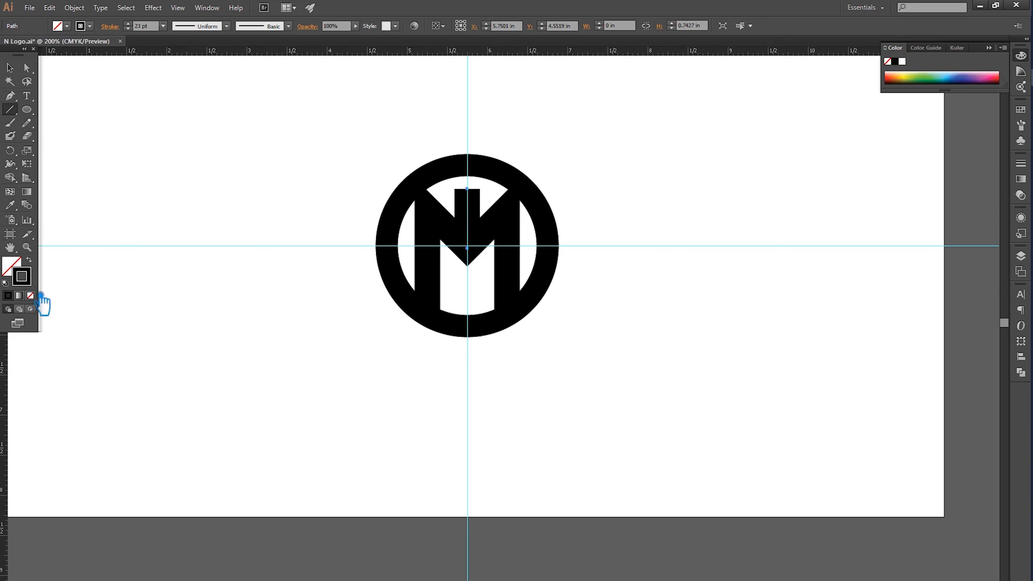
{"action": "left_click", "coordinate": [30, 295]}
{"action": "left_click", "coordinate": [10, 68]}
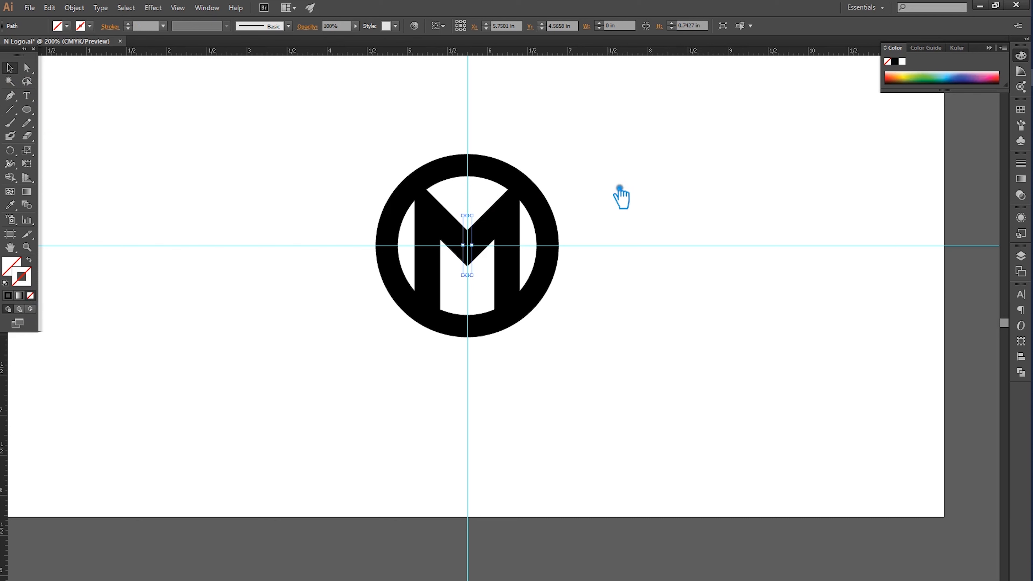
Step: Expand the M path's fill and stroke into a solid shape
{"action": "left_click", "coordinate": [503, 231]}
{"action": "left_click", "coordinate": [74, 7]}
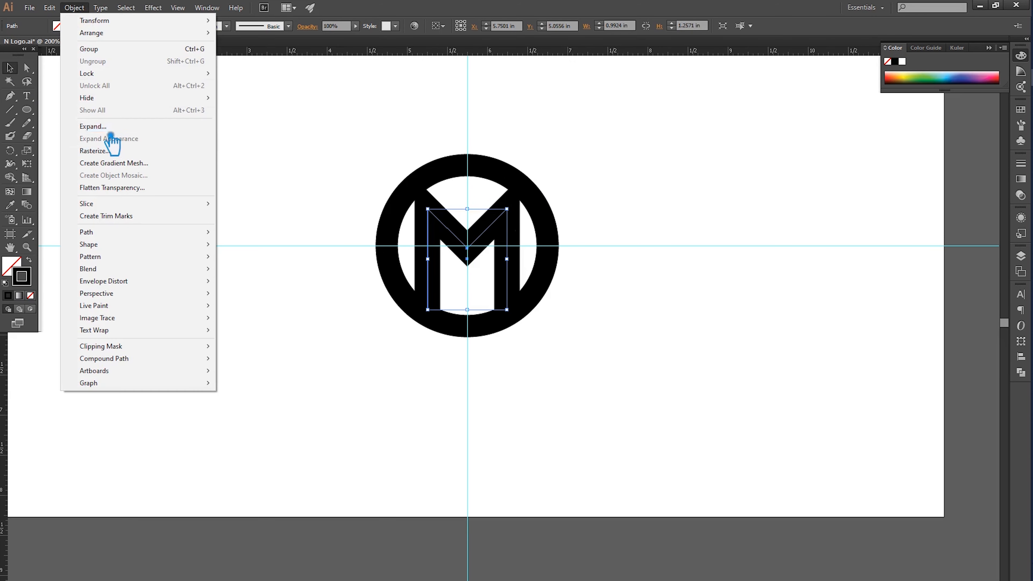
{"action": "left_click", "coordinate": [100, 123]}
{"action": "left_click", "coordinate": [490, 365]}
{"action": "left_click", "coordinate": [560, 362]}
Step: Try to split all of the artwork at once with the Pathfinder Divide operation
{"action": "left_click_drag", "start_coordinate": [558, 352], "coordinate": [370, 160]}
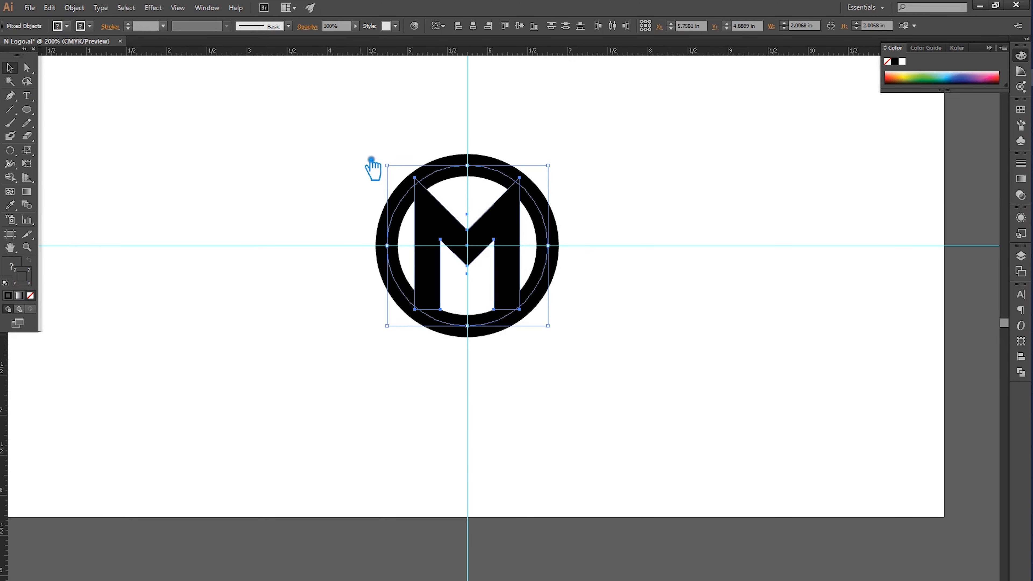
{"action": "left_click", "coordinate": [714, 340]}
{"action": "key", "text": "ctrl+a"}
{"action": "left_click", "coordinate": [1021, 372]}
{"action": "left_click", "coordinate": [892, 341]}
{"action": "key", "text": "ctrl+z"}
{"action": "left_click", "coordinate": [808, 304]}
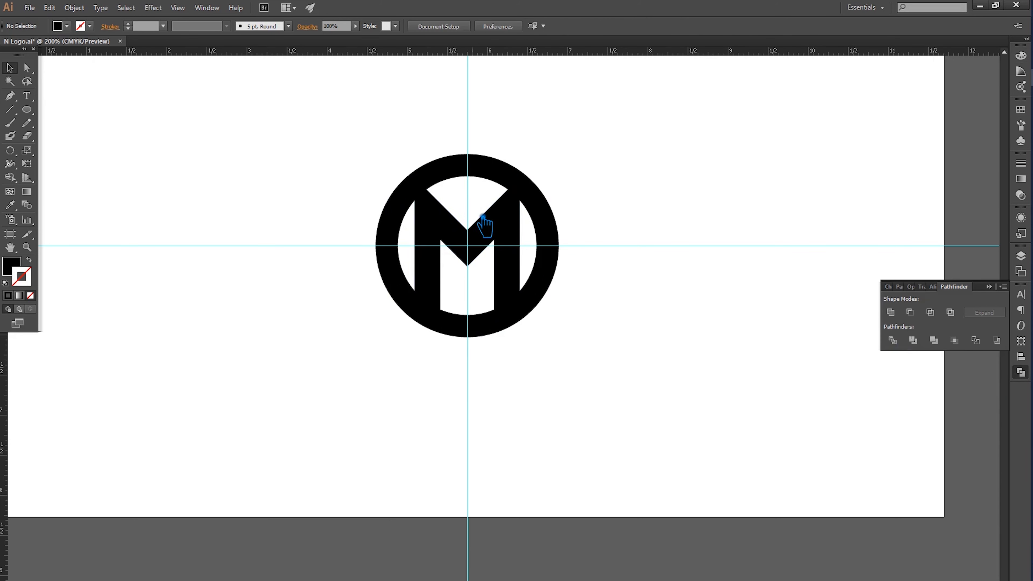
Step: Expand the circle's fill and stroke into a solid ring
{"action": "left_click", "coordinate": [489, 222]}
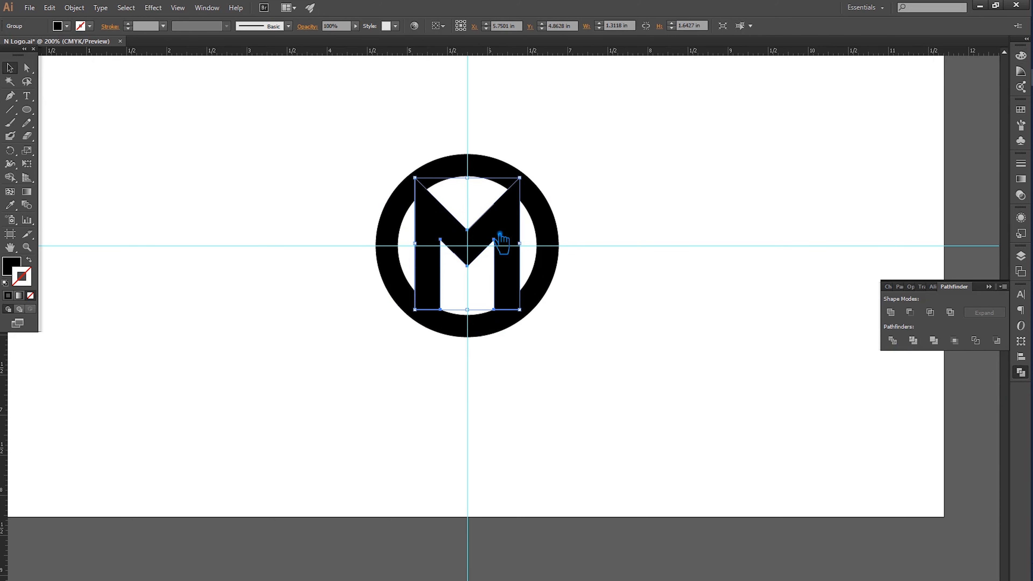
{"action": "left_click", "coordinate": [478, 248]}
{"action": "left_click", "coordinate": [547, 287]}
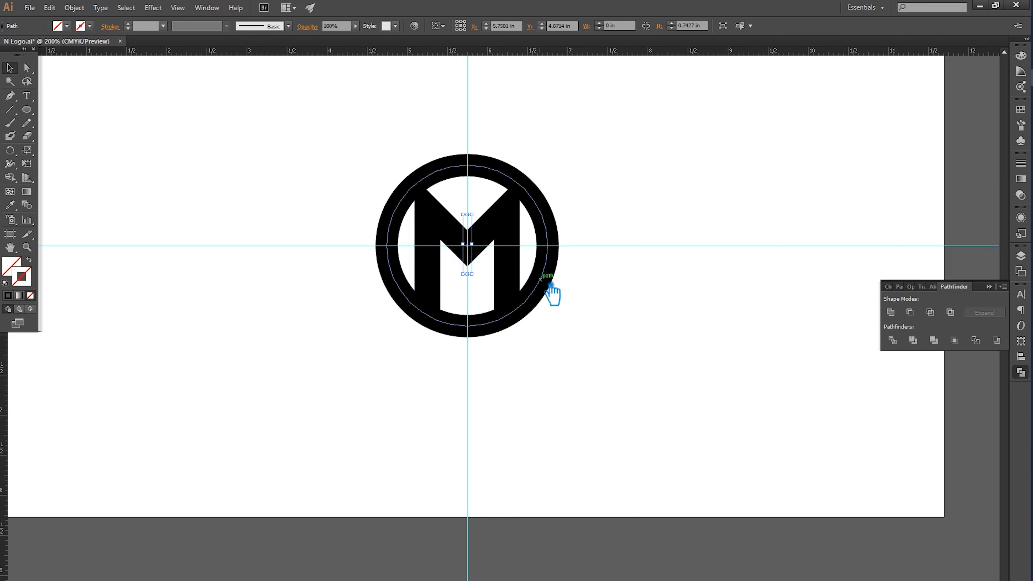
{"action": "left_click", "coordinate": [83, 9]}
{"action": "left_click", "coordinate": [107, 96]}
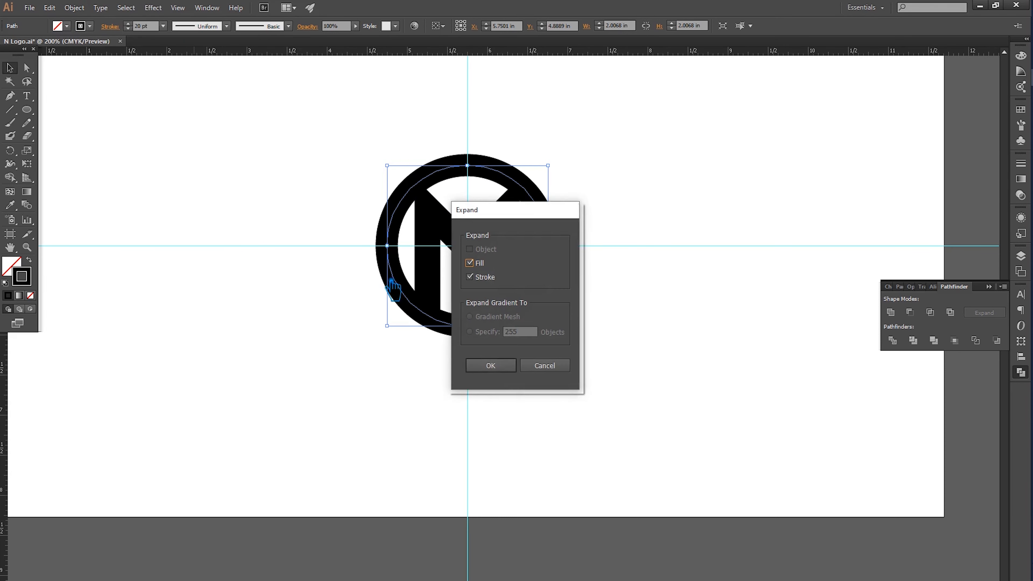
{"action": "left_click", "coordinate": [501, 379]}
{"action": "left_click", "coordinate": [550, 345]}
Step: Divide the M along the invisible vertical centre line with Pathfinder Divide and ungroup the resulting pieces
{"action": "left_click_drag", "start_coordinate": [463, 213], "coordinate": [463, 214]}
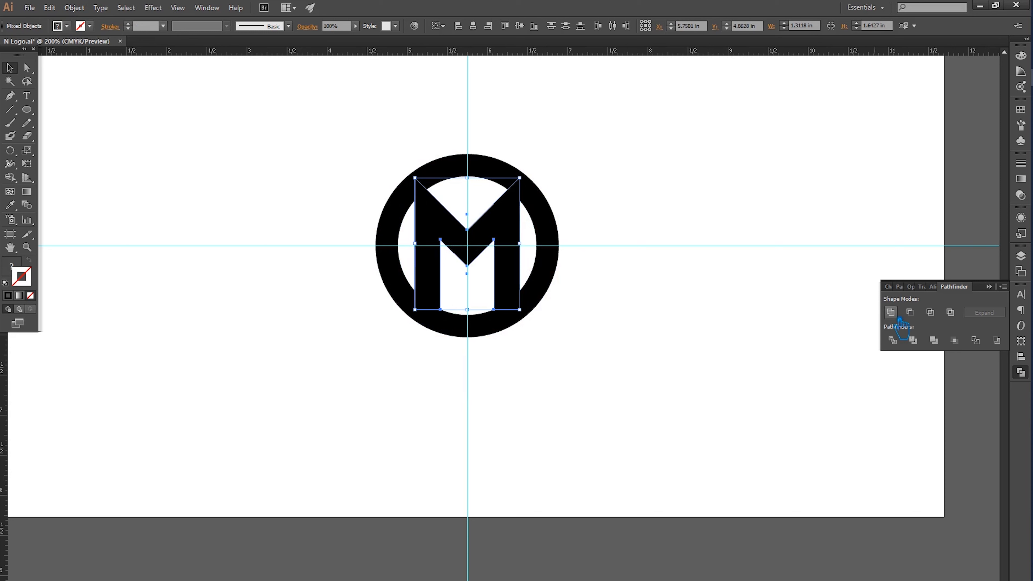
{"action": "left_click", "coordinate": [893, 341]}
{"action": "left_click", "coordinate": [656, 315]}
{"action": "right_click", "coordinate": [487, 222]}
{"action": "left_click", "coordinate": [496, 288]}
{"action": "left_click", "coordinate": [596, 269]}
Step: Replace the M's right half with a copy of the left half reflected across the horizontal axis
{"action": "left_click", "coordinate": [488, 219]}
{"action": "key", "text": "Delete"}
{"action": "right_click", "coordinate": [459, 235]}
{"action": "mouse_move", "coordinate": [521, 394]}
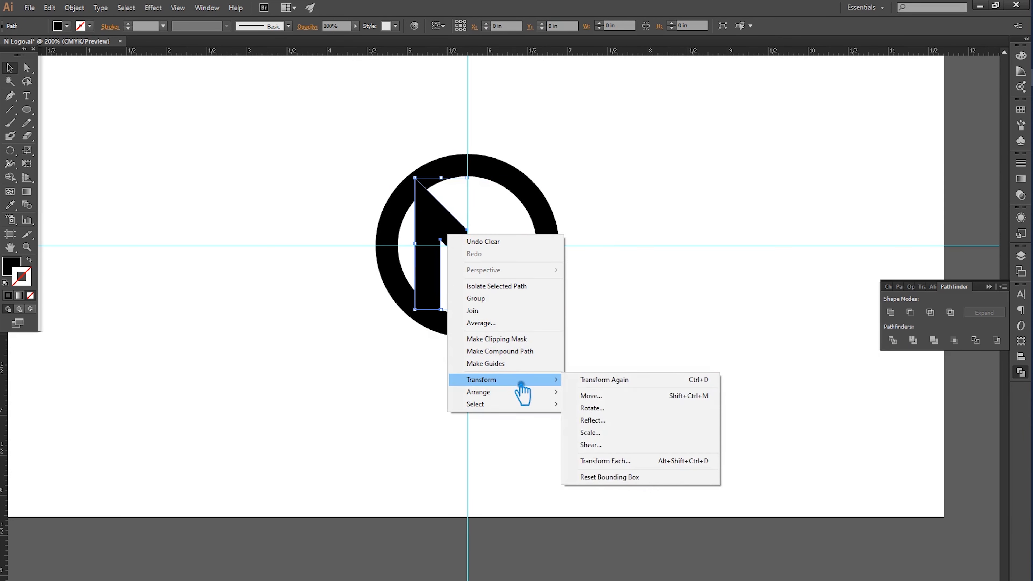
{"action": "left_click", "coordinate": [613, 423]}
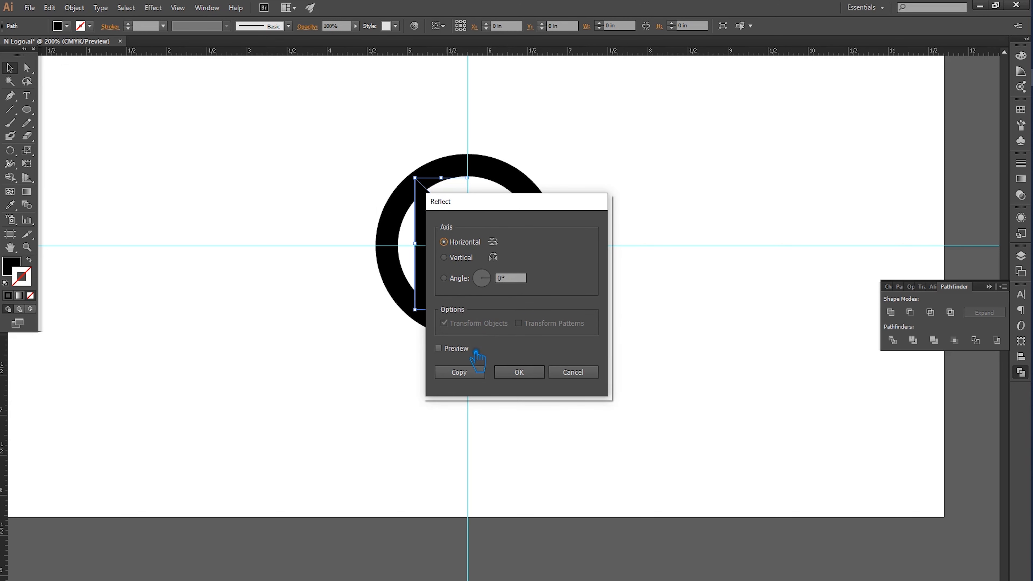
{"action": "left_click", "coordinate": [459, 372]}
{"action": "left_click_drag", "start_coordinate": [437, 272], "coordinate": [499, 270]}
Step: Reflect the copied half across both the horizontal and vertical axes so it mirrors the M's left half
{"action": "right_click", "coordinate": [498, 267]}
{"action": "mouse_move", "coordinate": [550, 406]}
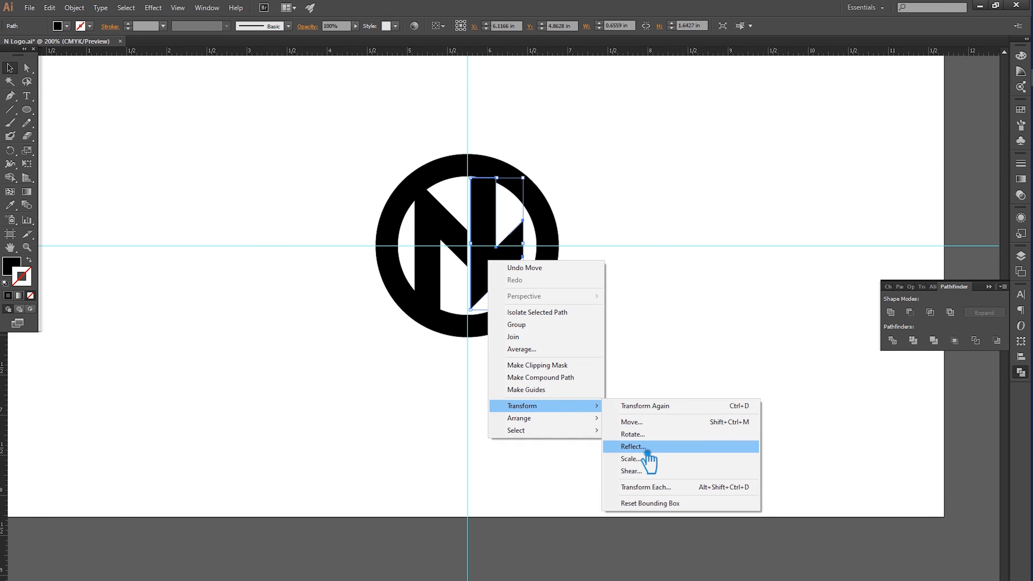
{"action": "left_click", "coordinate": [646, 448]}
{"action": "left_click", "coordinate": [526, 373]}
{"action": "right_click", "coordinate": [477, 214]}
{"action": "mouse_move", "coordinate": [530, 364]}
{"action": "left_click", "coordinate": [641, 408]}
{"action": "left_click", "coordinate": [527, 372]}
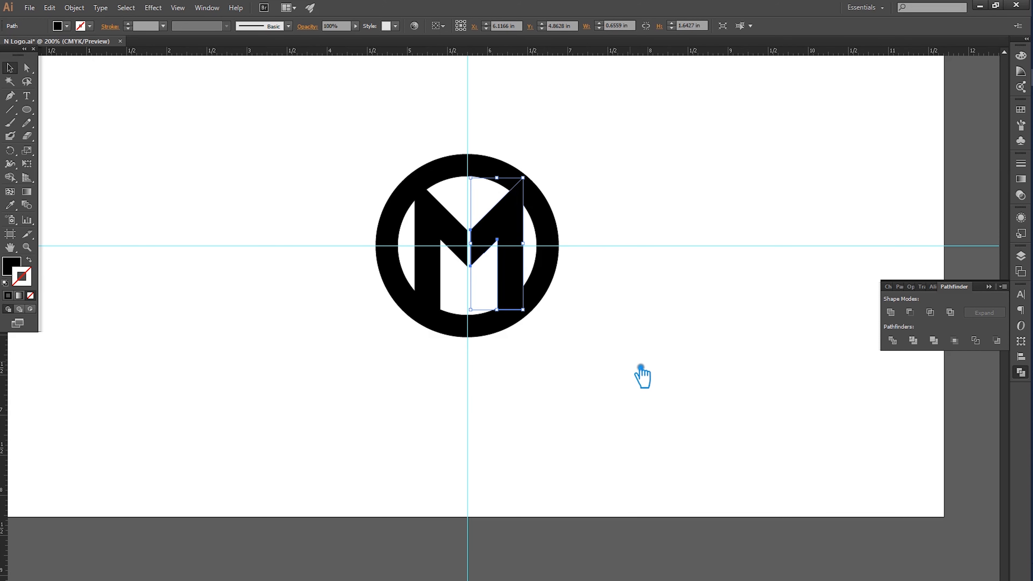
{"action": "left_click", "coordinate": [645, 361]}
Step: Reflect the right half of the M across the horizontal axis to turn the letter into an N
{"action": "left_click", "coordinate": [500, 223]}
{"action": "right_click", "coordinate": [494, 216]}
{"action": "mouse_move", "coordinate": [512, 364]}
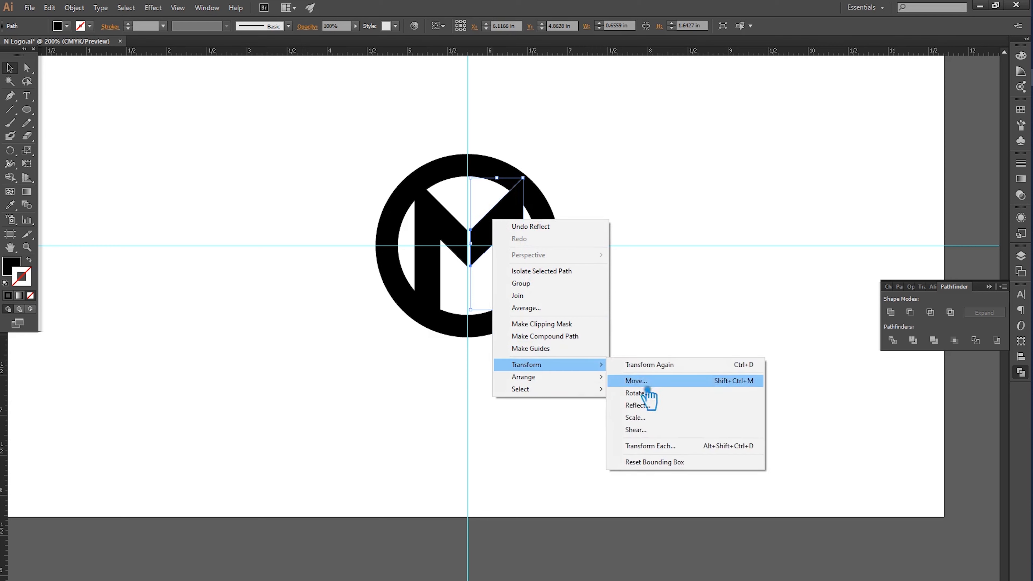
{"action": "left_click", "coordinate": [648, 407]}
{"action": "left_click", "coordinate": [507, 368]}
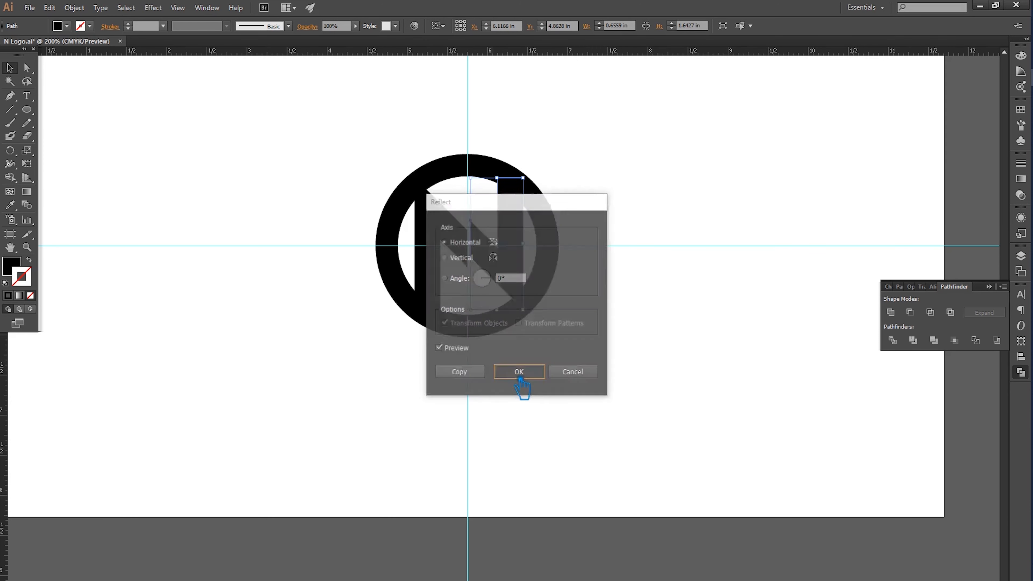
Step: Nudge the N's right half straight down to about Y 5.18 in
{"action": "key", "text": "Down"}
{"action": "key", "text": "Down"}
{"action": "key", "text": "Down"}
{"action": "key", "text": "Down"}
{"action": "key", "text": "Down"}
{"action": "key", "text": "Down"}
{"action": "key", "text": "Down"}
{"action": "key", "text": "Down"}
{"action": "key", "text": "Down"}
{"action": "key", "text": "Down"}
{"action": "key", "text": "Down"}
{"action": "key", "text": "Down"}
{"action": "key", "text": "Down"}
{"action": "key", "text": "Down"}
{"action": "key", "text": "Down"}
{"action": "key", "text": "Down"}
{"action": "key", "text": "Down"}
{"action": "key", "text": "Down"}
{"action": "key", "text": "Down"}
{"action": "key", "text": "Down"}
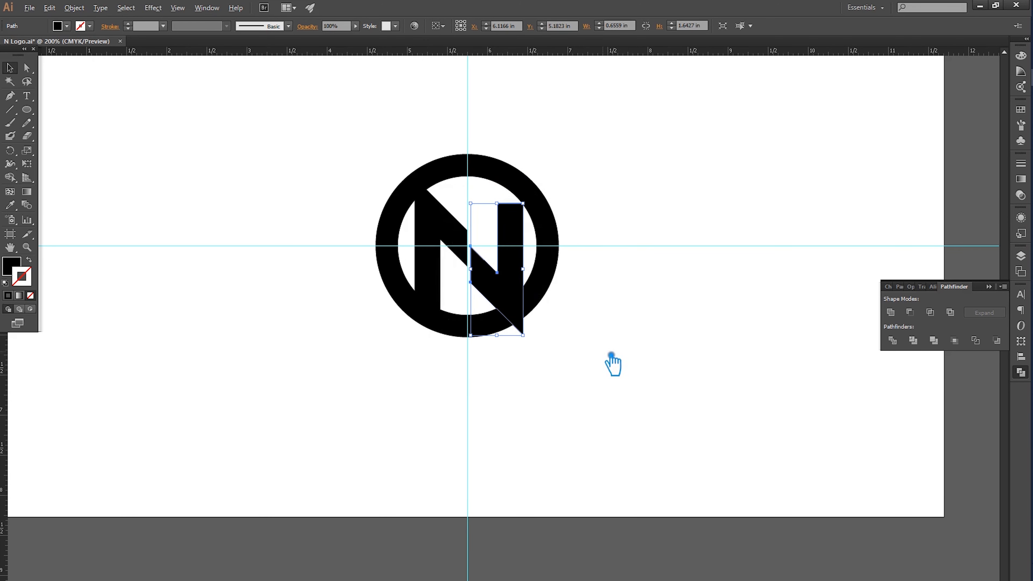
Step: Move the N's right half against the vertical guide so its inner upper corner meets the left half's lower corner
{"action": "scroll", "coordinate": [452, 258], "scroll_direction": "up", "scroll_amount": 5}
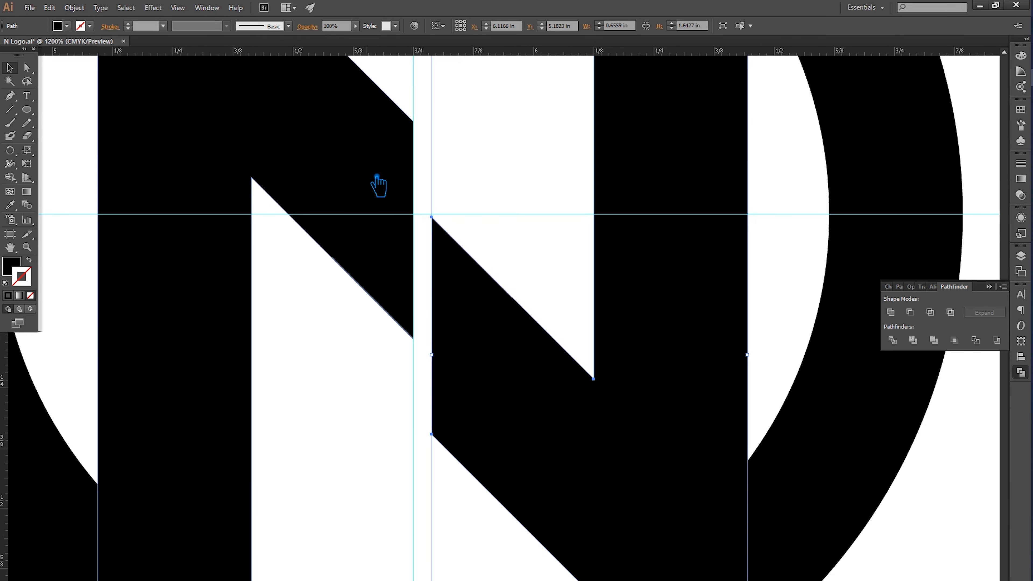
{"action": "left_click_drag", "start_coordinate": [495, 325], "coordinate": [476, 445]}
{"action": "scroll", "coordinate": [477, 445], "scroll_direction": "up", "scroll_amount": 5}
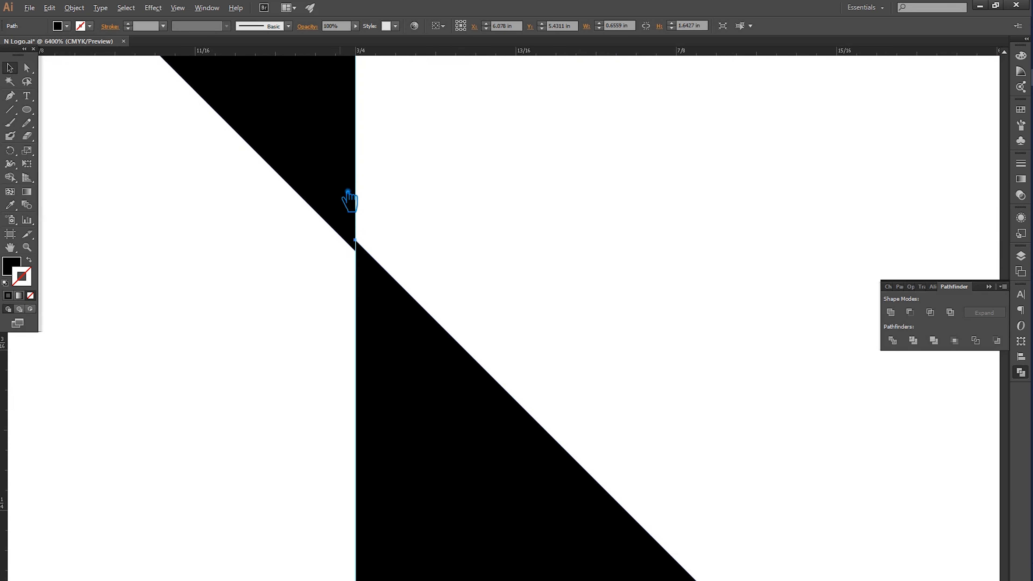
{"action": "mouse_move", "coordinate": [386, 283]}
{"action": "left_mouse_down"}
{"action": "mouse_move", "coordinate": [410, 300]}
{"action": "mouse_move", "coordinate": [389, 299]}
{"action": "left_mouse_up"}
{"action": "scroll", "coordinate": [686, 353], "scroll_direction": "down", "scroll_amount": 8}
Step: Delete the ring and draw a new circle about 2.15 in in diameter, centred on the crossing of the guides
{"action": "left_click", "coordinate": [686, 339]}
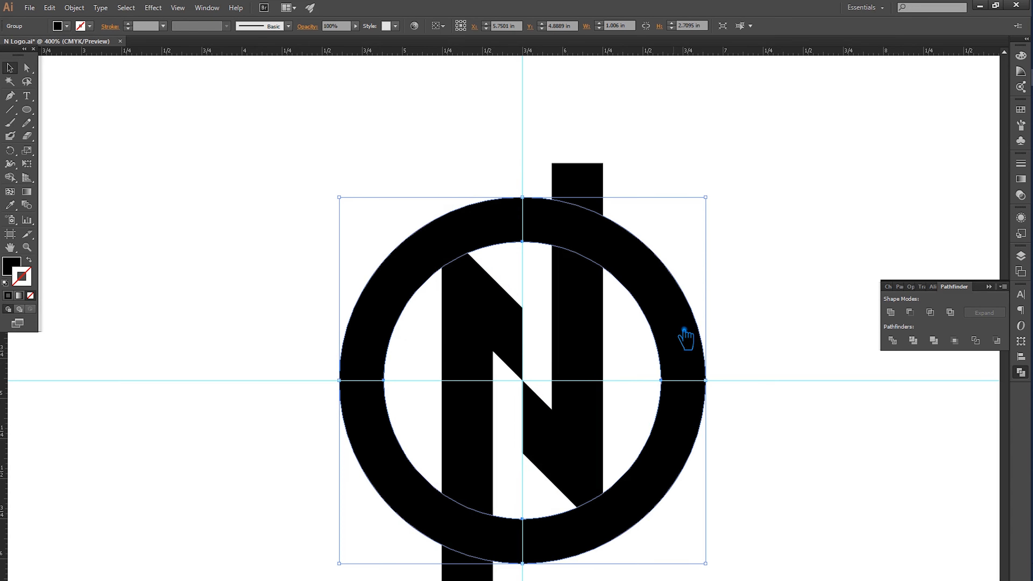
{"action": "key", "text": "Delete"}
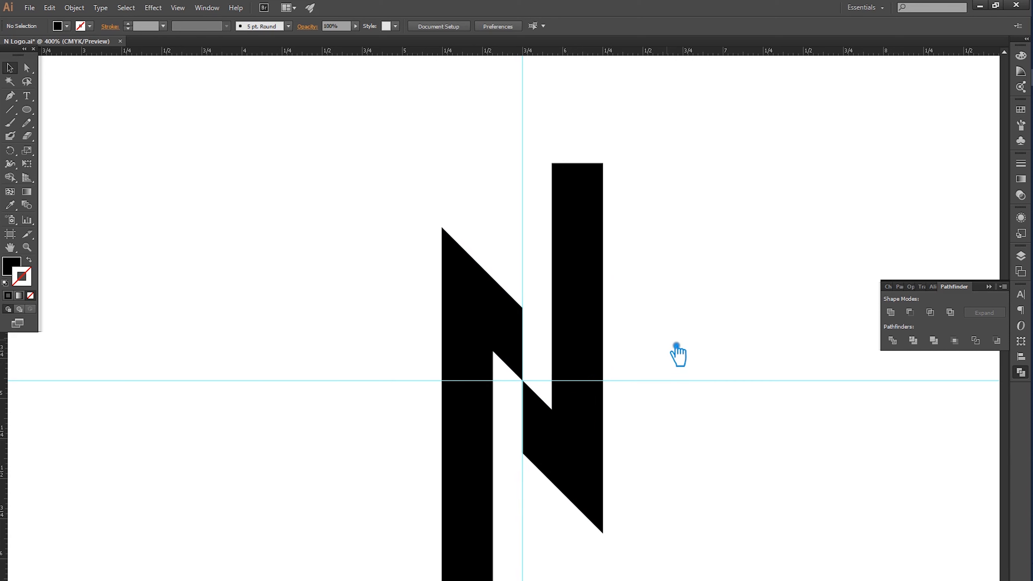
{"action": "left_click_drag", "start_coordinate": [523, 383], "coordinate": [704, 507]}
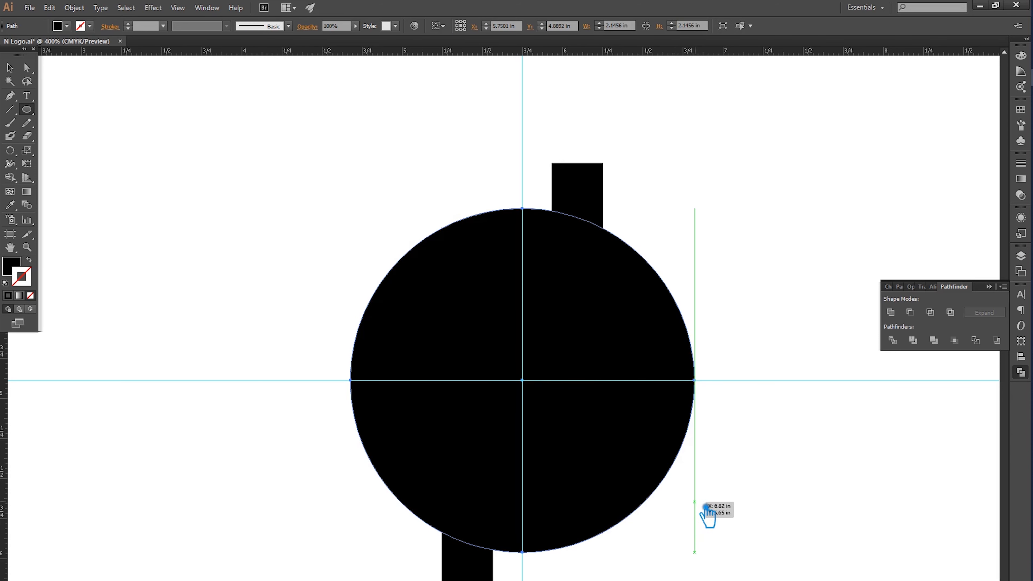
Step: Swap the new circle's fill and stroke and set its stroke weight to 22 pt
{"action": "key", "text": "shift+x"}
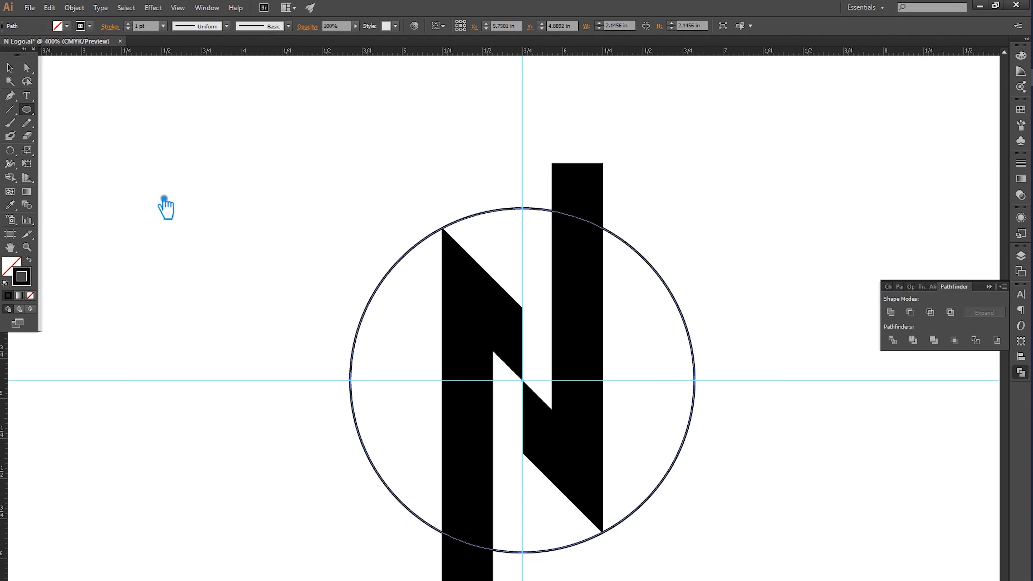
{"action": "scroll", "coordinate": [137, 28], "scroll_direction": "up", "scroll_amount": 20}
{"action": "scroll", "coordinate": [138, 29], "scroll_direction": "up", "scroll_amount": 2}
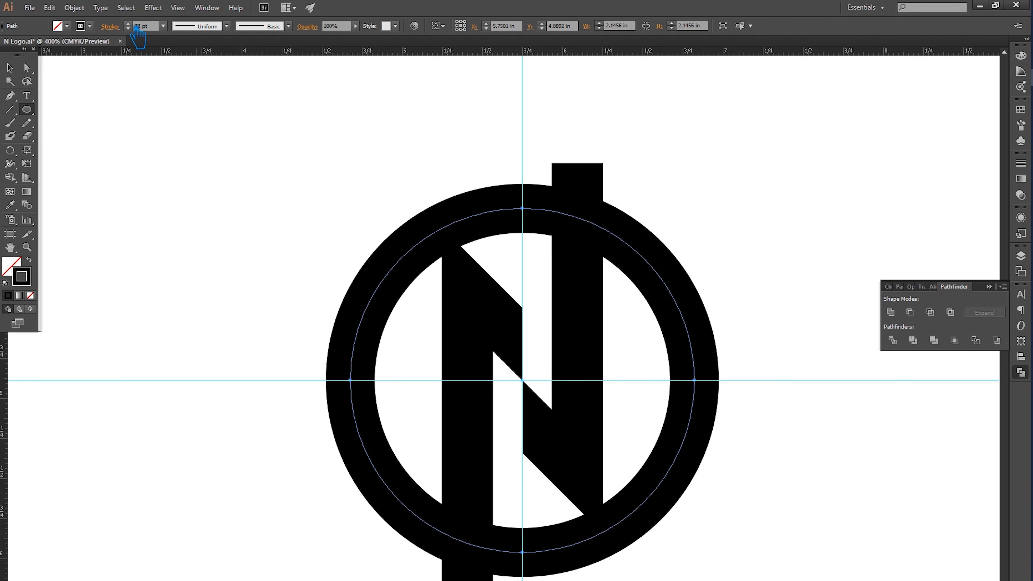
{"action": "scroll", "coordinate": [139, 29], "scroll_direction": "down", "scroll_amount": 1}
{"action": "scroll", "coordinate": [137, 27], "scroll_direction": "up", "scroll_amount": 1}
{"action": "left_click", "coordinate": [803, 411]}
Step: Scale the circle down proportionally from its centre to about 1.87 in in diameter
{"action": "left_click", "coordinate": [654, 267]}
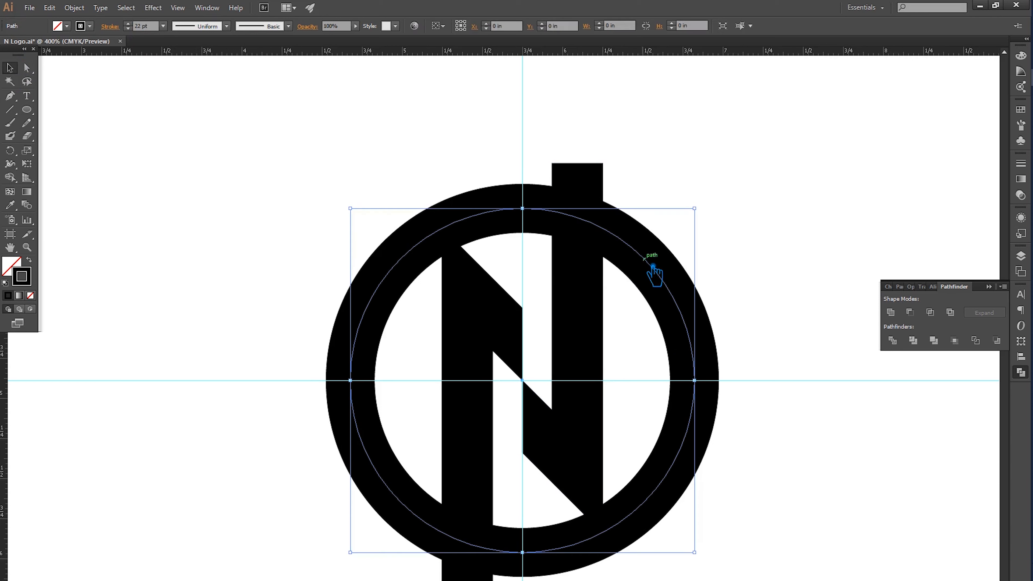
{"action": "left_click_drag", "start_coordinate": [700, 208], "coordinate": [681, 235]}
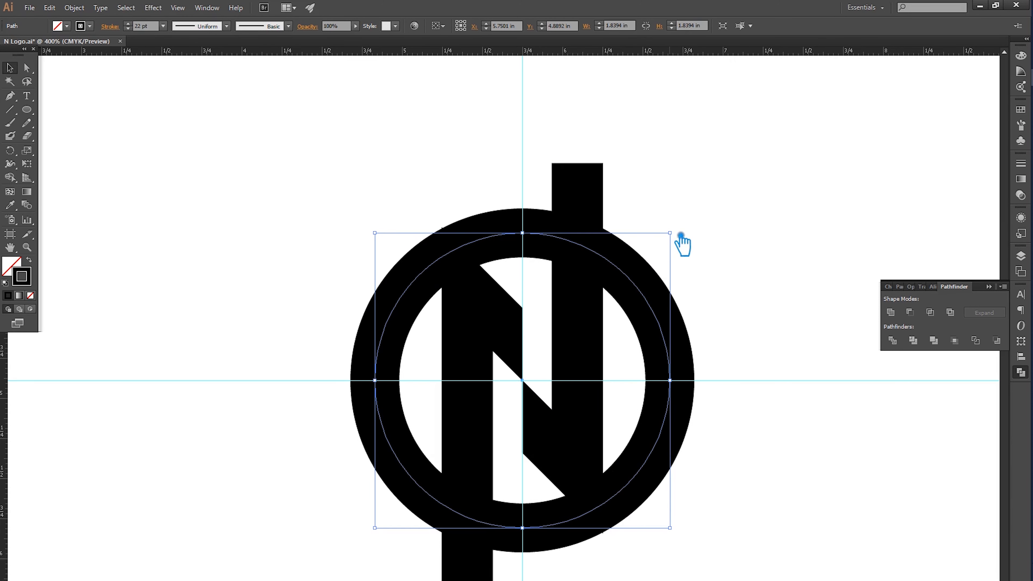
{"action": "left_click_drag", "start_coordinate": [681, 244], "coordinate": [687, 241]}
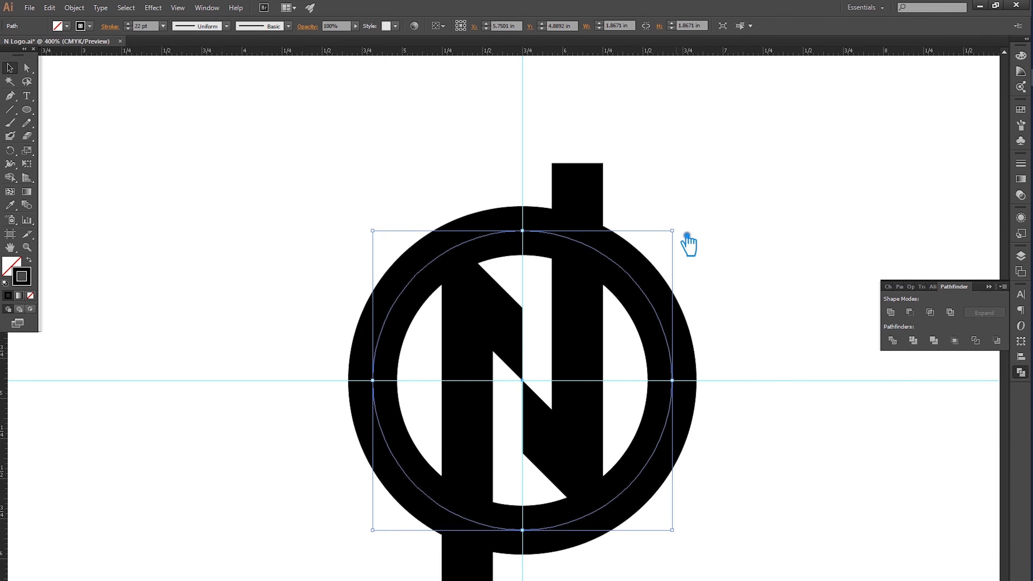
{"action": "left_click", "coordinate": [515, 299]}
{"action": "left_click", "coordinate": [88, 8]}
{"action": "left_click", "coordinate": [341, 102]}
{"action": "right_click", "coordinate": [604, 362]}
{"action": "left_click", "coordinate": [626, 421]}
{"action": "left_click", "coordinate": [488, 334]}
{"action": "right_click", "coordinate": [486, 326]}
{"action": "mouse_move", "coordinate": [541, 465]}
{"action": "left_click", "coordinate": [638, 505]}
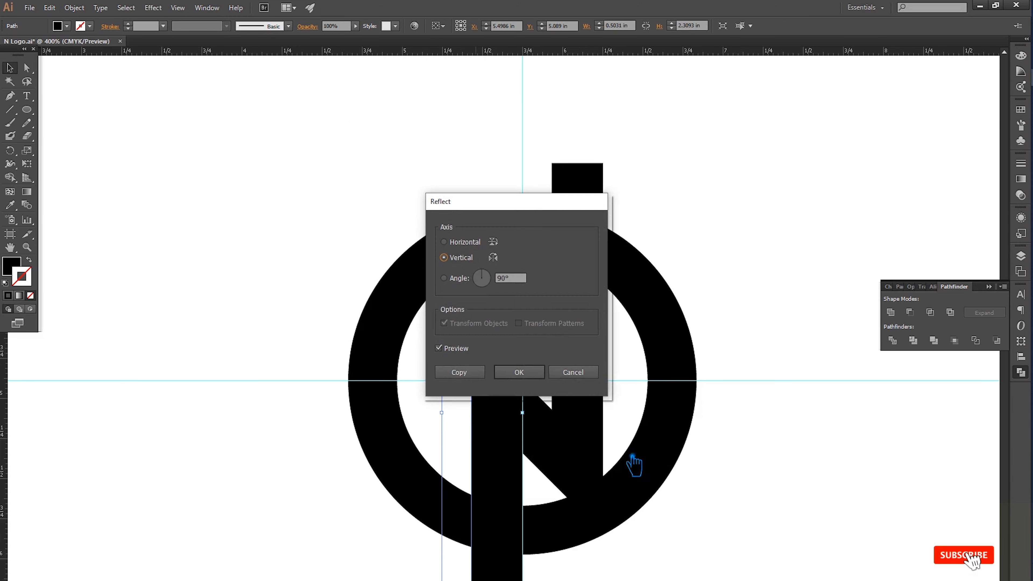
{"action": "left_click", "coordinate": [573, 371]}
Step: Offset the path of the N's left half outward by 0.1 in with mitered joins
{"action": "left_click", "coordinate": [74, 8]}
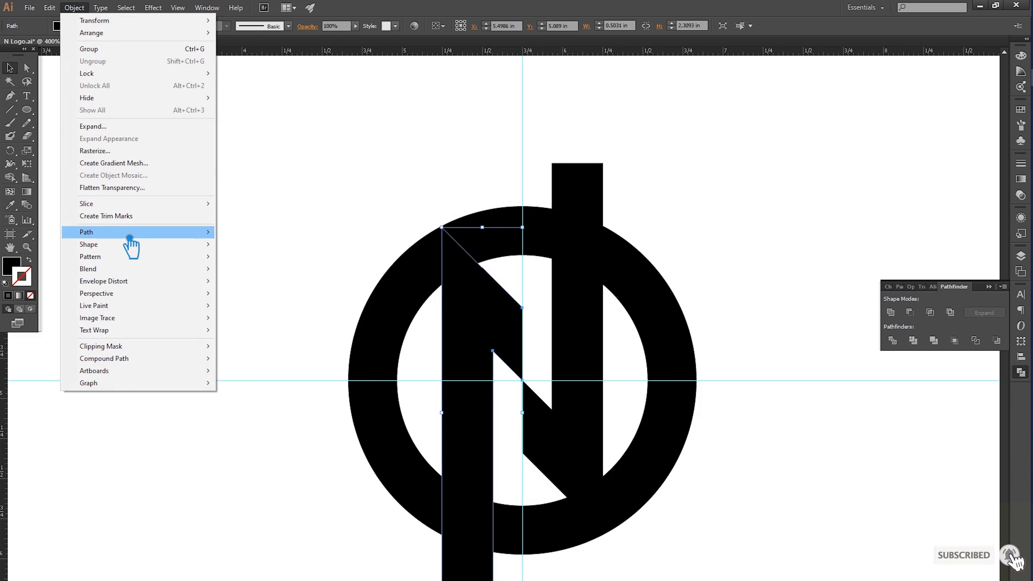
{"action": "mouse_move", "coordinate": [129, 232]}
{"action": "left_click", "coordinate": [287, 274]}
{"action": "left_click", "coordinate": [748, 179]}
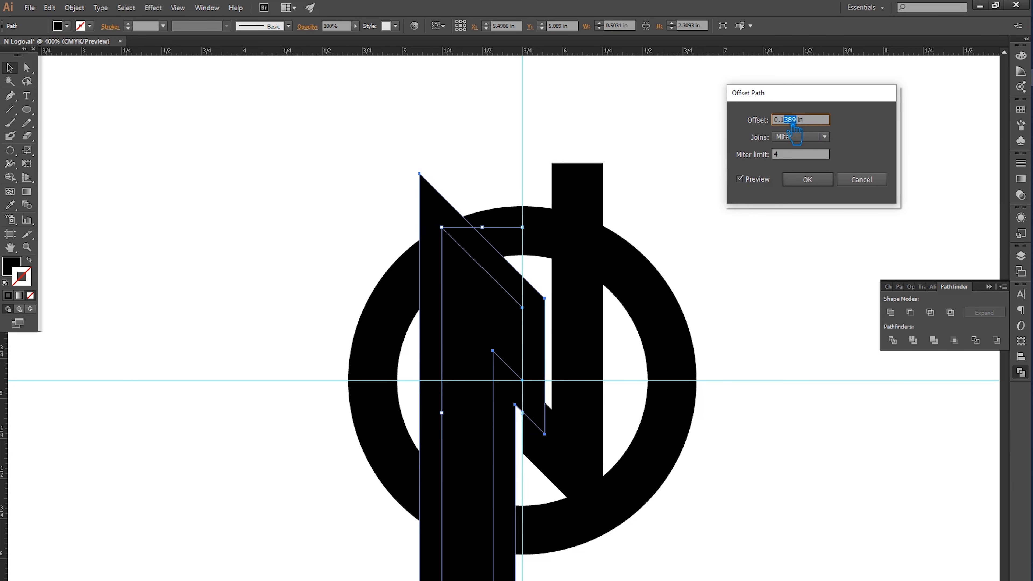
{"action": "key", "text": "Return"}
{"action": "left_click_drag", "start_coordinate": [373, 195], "coordinate": [486, 326]}
{"action": "left_click", "coordinate": [771, 297]}
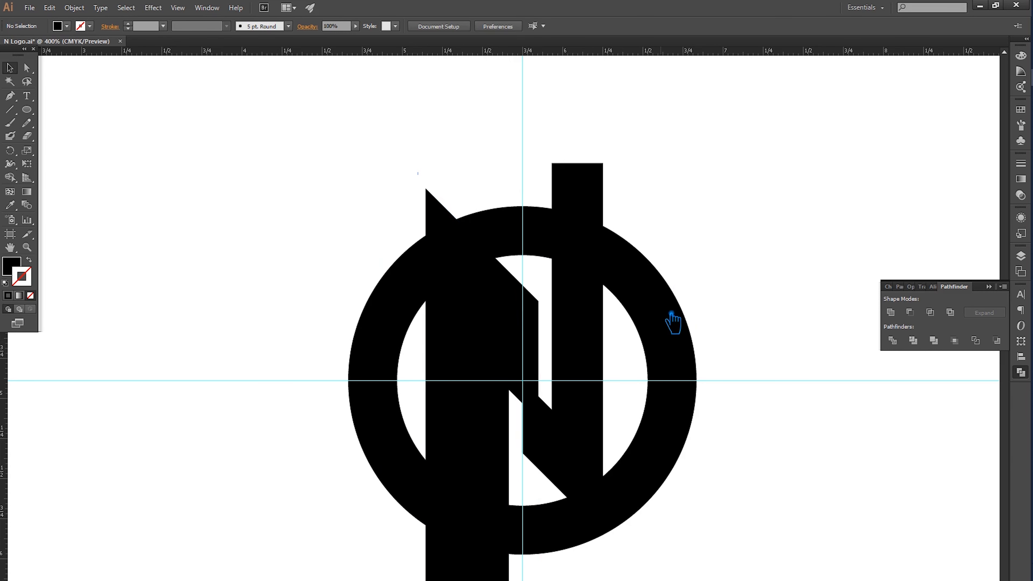
Step: Expand the ring's stroke into a filled shape
{"action": "scroll", "coordinate": [712, 332], "scroll_direction": "down", "scroll_amount": 3}
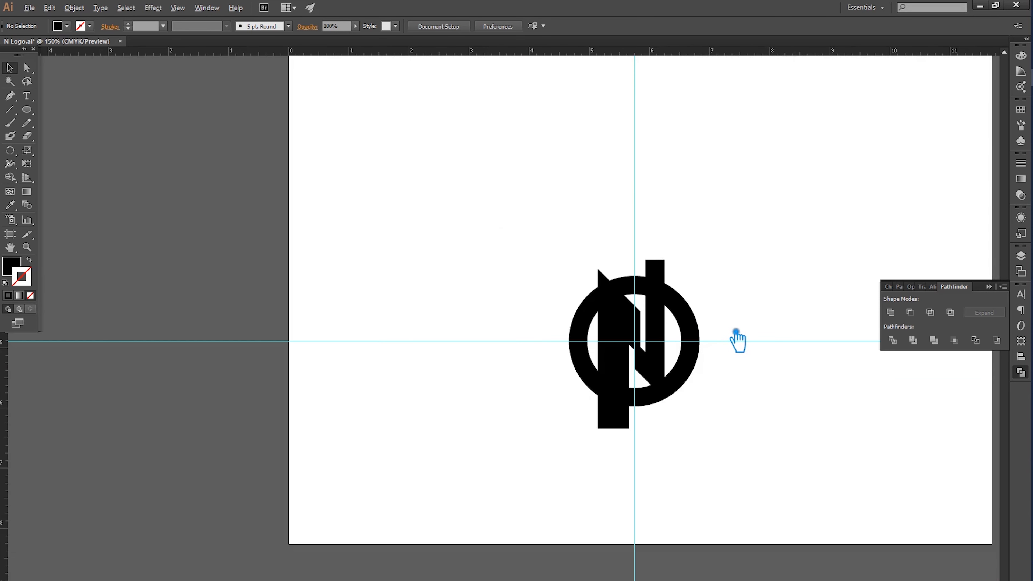
{"action": "scroll", "coordinate": [740, 340], "scroll_direction": "up", "scroll_amount": 2}
{"action": "left_click", "coordinate": [649, 322]}
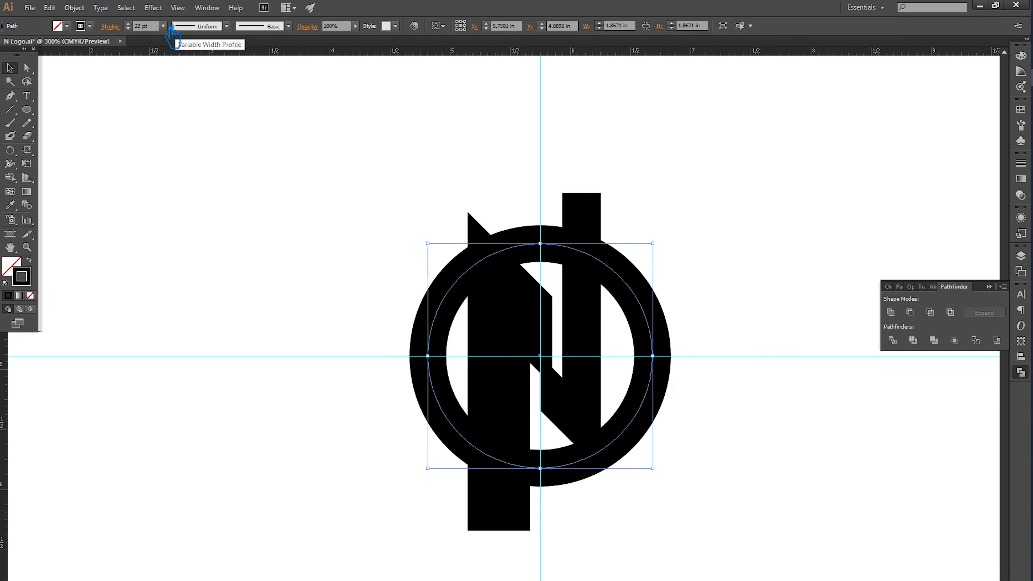
{"action": "left_click", "coordinate": [74, 7]}
{"action": "left_click", "coordinate": [104, 126]}
{"action": "left_click", "coordinate": [482, 365]}
{"action": "left_click", "coordinate": [763, 405]}
Step: Divide the N's left half, its offset outline and the ring where they overlap, and ungroup the resulting pieces
{"action": "left_click", "coordinate": [520, 346]}
{"action": "key", "text": "ctrl+a"}
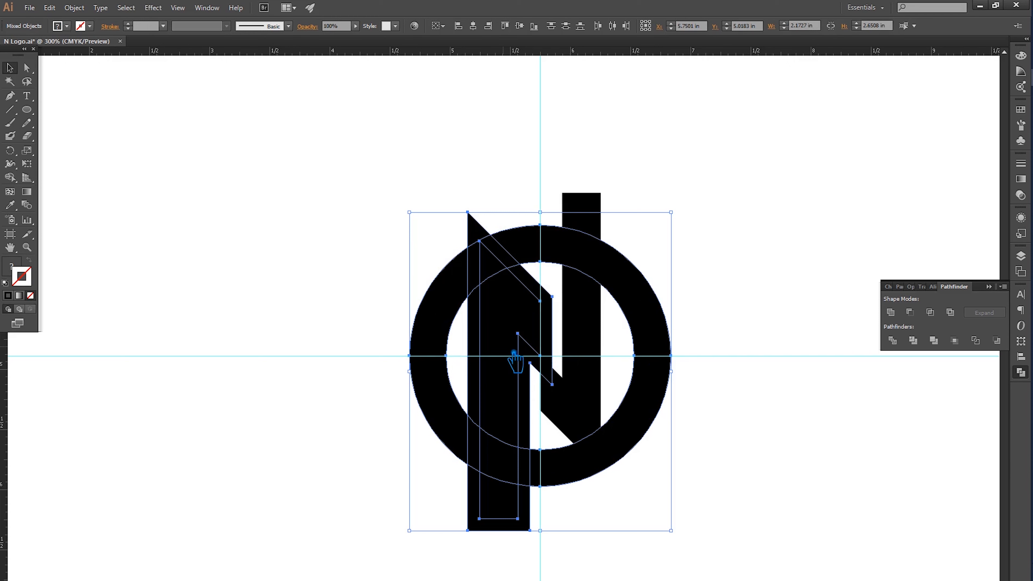
{"action": "left_click", "coordinate": [892, 340]}
{"action": "right_click", "coordinate": [536, 285]}
{"action": "left_click", "coordinate": [569, 343]}
Step: Delete the offset pieces around the N's left half to cut a gap through the ring at its upper corner
{"action": "left_click", "coordinate": [486, 239]}
{"action": "key", "text": "Delete"}
{"action": "left_click", "coordinate": [500, 252]}
{"action": "key", "text": "Delete"}
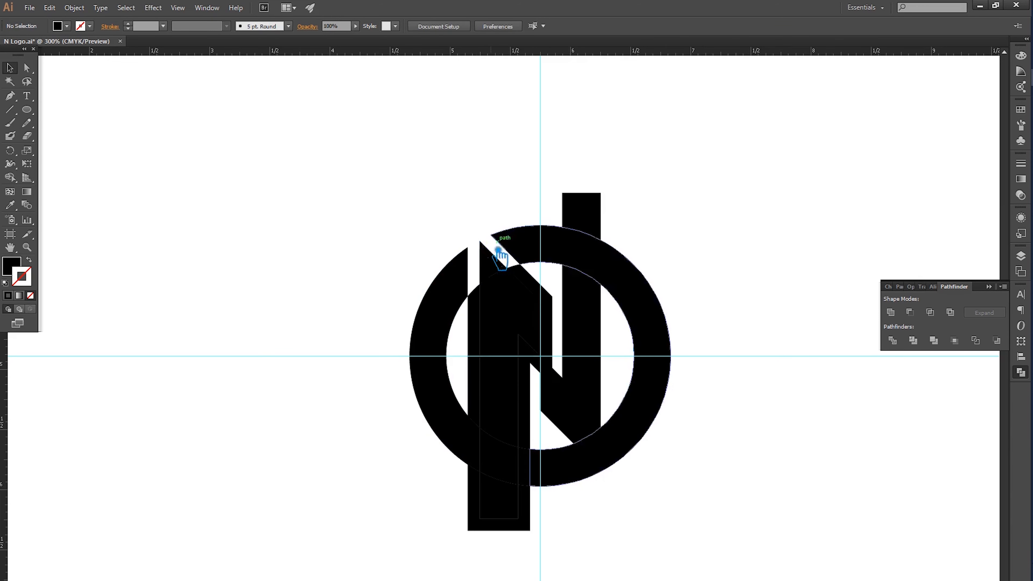
{"action": "left_click", "coordinate": [524, 279]}
{"action": "key", "text": "Delete"}
{"action": "left_click", "coordinate": [468, 316]}
{"action": "key", "text": "Delete"}
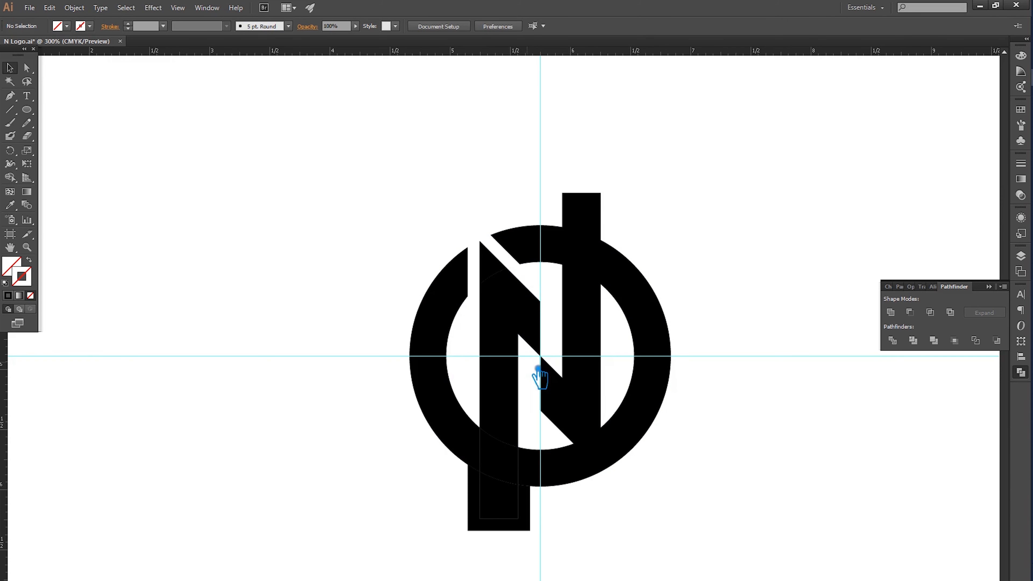
Step: Delete the leftover offset piece near the centre and the stem pieces protruding below the ring
{"action": "left_click", "coordinate": [540, 377]}
{"action": "key", "text": "Delete"}
{"action": "left_click", "coordinate": [525, 524]}
{"action": "key", "text": "Delete"}
{"action": "left_click", "coordinate": [514, 514]}
{"action": "key", "text": "Delete"}
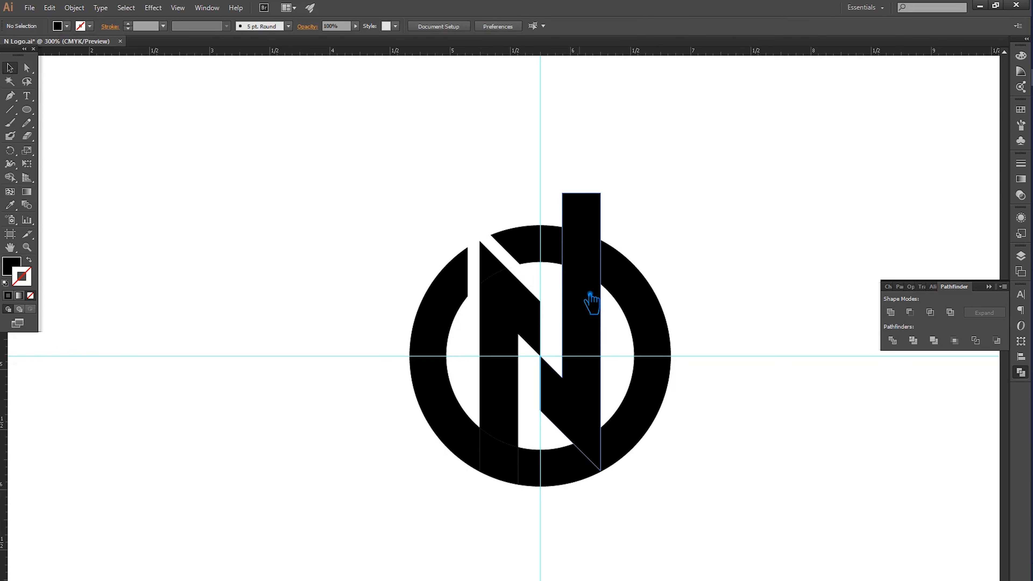
Step: Offset the path of the N's right half outward by 0.1 in
{"action": "left_click", "coordinate": [591, 302]}
{"action": "left_click", "coordinate": [74, 7]}
{"action": "mouse_move", "coordinate": [113, 234]}
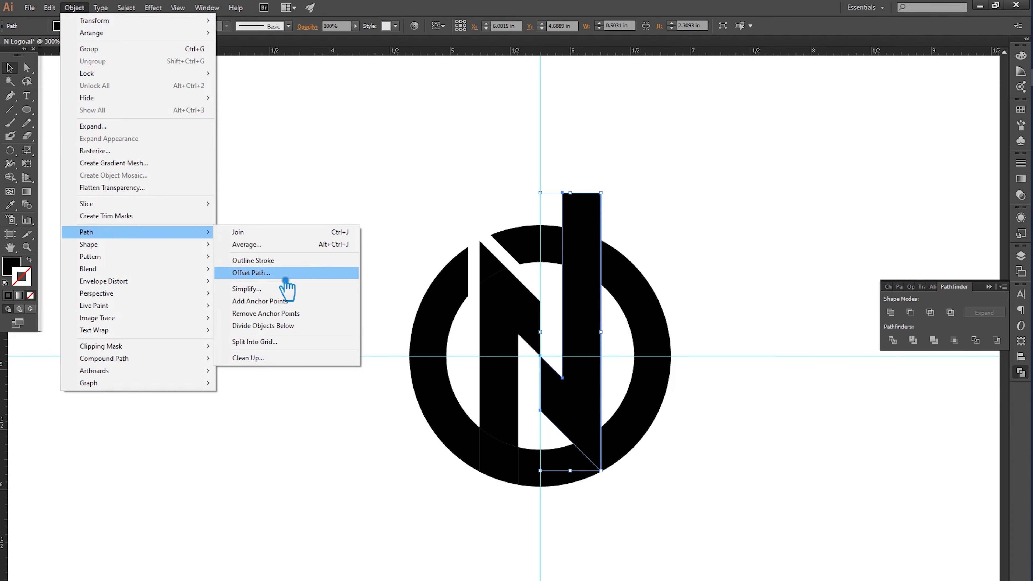
{"action": "left_click", "coordinate": [268, 269]}
{"action": "left_click", "coordinate": [740, 180]}
{"action": "left_click", "coordinate": [824, 184]}
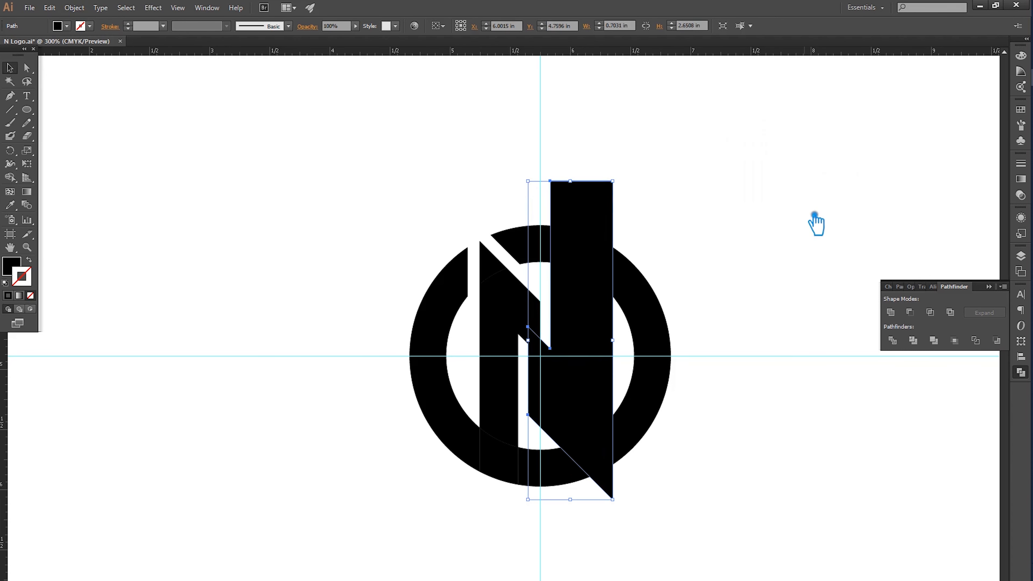
Step: Divide the N's right half, its offset outline and the ring pieces they overlap, and ungroup the result
{"action": "left_click", "coordinate": [560, 178]}
{"action": "left_click", "coordinate": [74, 7]}
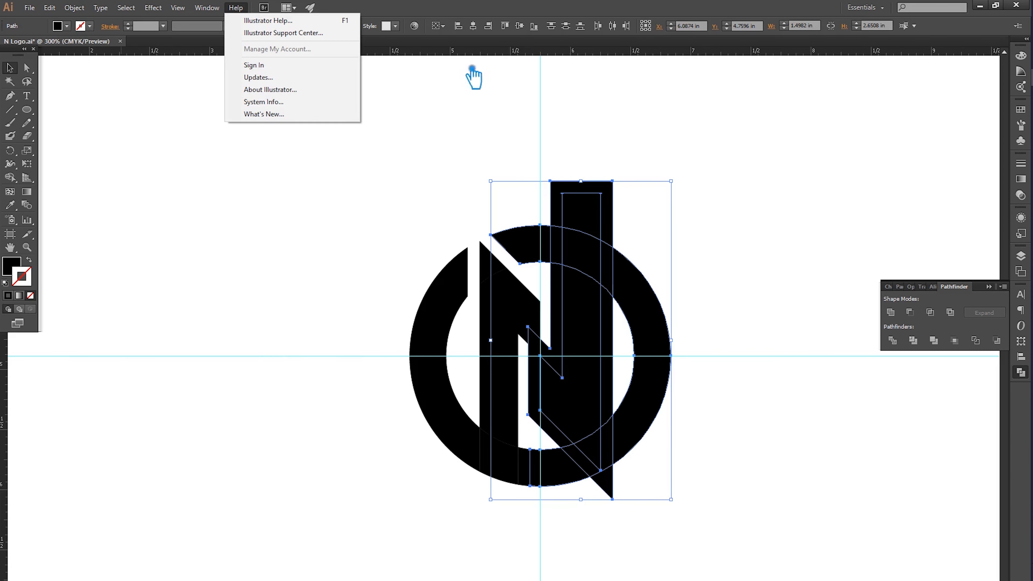
{"action": "left_click", "coordinate": [894, 341]}
{"action": "left_click", "coordinate": [756, 317]}
{"action": "right_click", "coordinate": [602, 187]}
{"action": "left_click", "coordinate": [633, 251]}
{"action": "left_click", "coordinate": [660, 221]}
Step: Delete the right stem pieces protruding above the ring and the offset strips on both sides of the stem
{"action": "left_click", "coordinate": [609, 187]}
{"action": "key", "text": "Delete"}
{"action": "left_click", "coordinate": [593, 227]}
{"action": "key", "text": "Delete"}
{"action": "left_click", "coordinate": [556, 303]}
{"action": "key", "text": "Delete"}
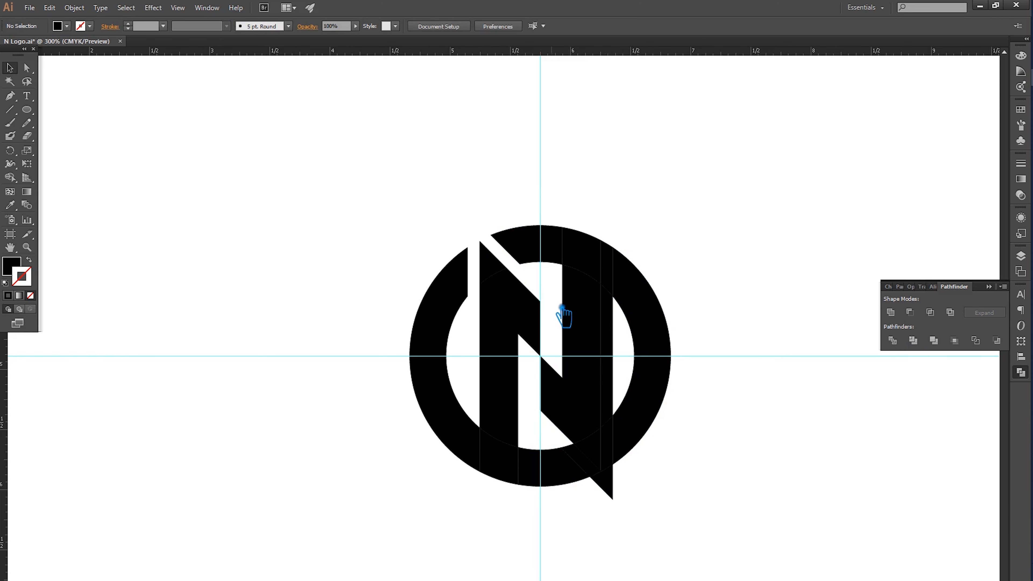
{"action": "left_click", "coordinate": [611, 339]}
{"action": "key", "text": "Delete"}
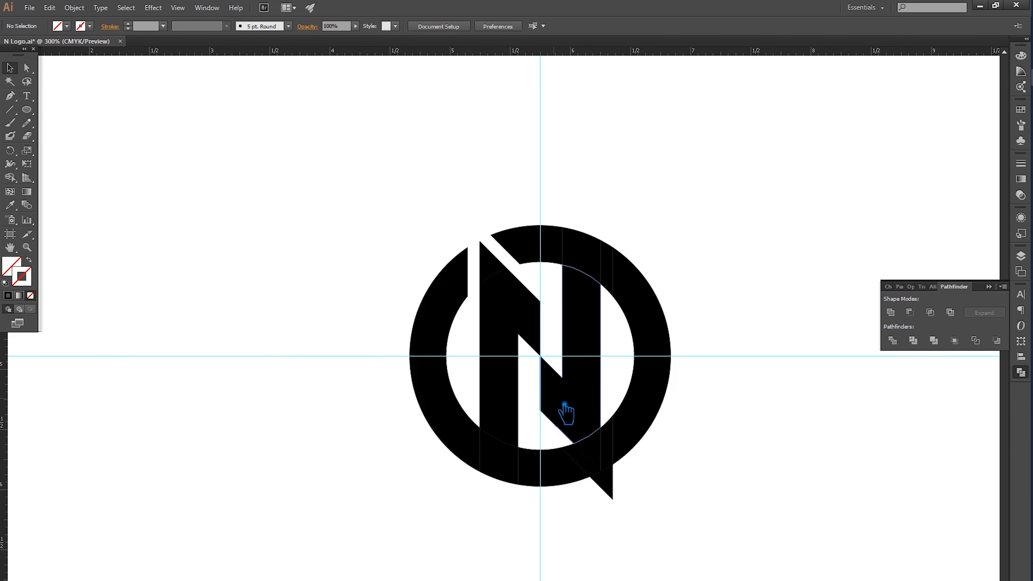
Step: Delete the offset tail below the ring and the offset piece crossing it at the N's lower right corner
{"action": "left_click", "coordinate": [616, 494]}
{"action": "key", "text": "Delete"}
{"action": "left_click", "coordinate": [614, 472]}
{"action": "key", "text": "Delete"}
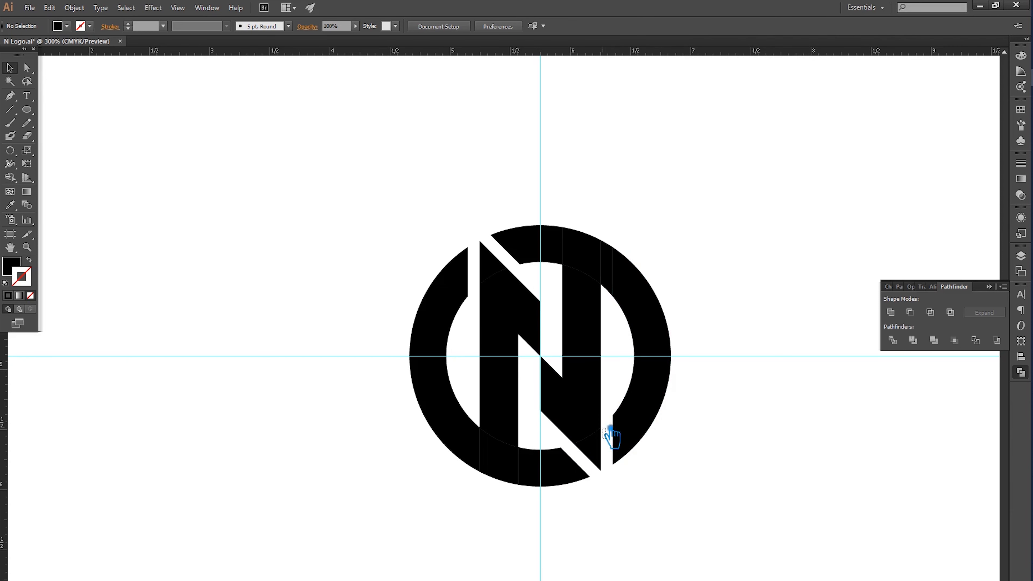
Step: Unite the divided pieces of the N's left half and of its right half into solid shapes
{"action": "left_click", "coordinate": [572, 369]}
{"action": "left_click", "coordinate": [693, 306]}
{"action": "left_click", "coordinate": [491, 260]}
{"action": "left_click", "coordinate": [811, 419]}
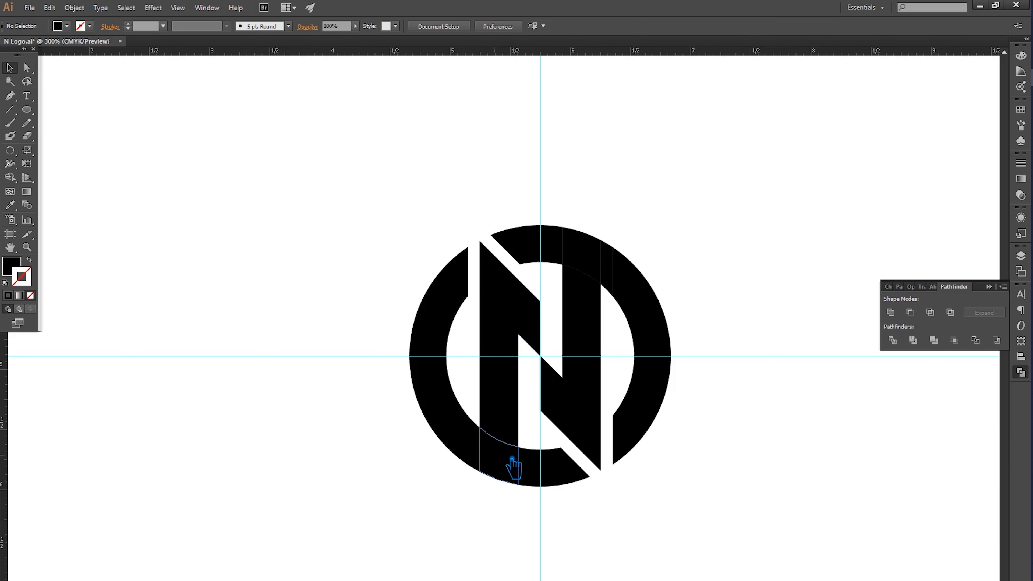
Step: Group all the logo pieces and place a duplicate of the logo side by side with it
{"action": "left_click_drag", "start_coordinate": [721, 517], "coordinate": [358, 163]}
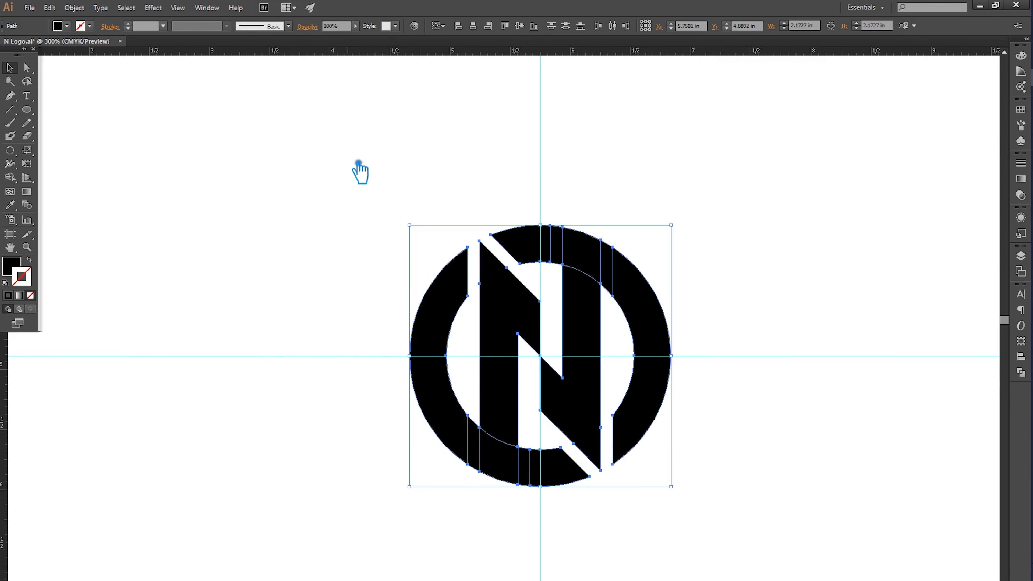
{"action": "key", "text": "ctrl+g"}
{"action": "left_click_drag", "start_coordinate": [656, 339], "coordinate": [694, 350]}
{"action": "left_click", "coordinate": [520, 337]}
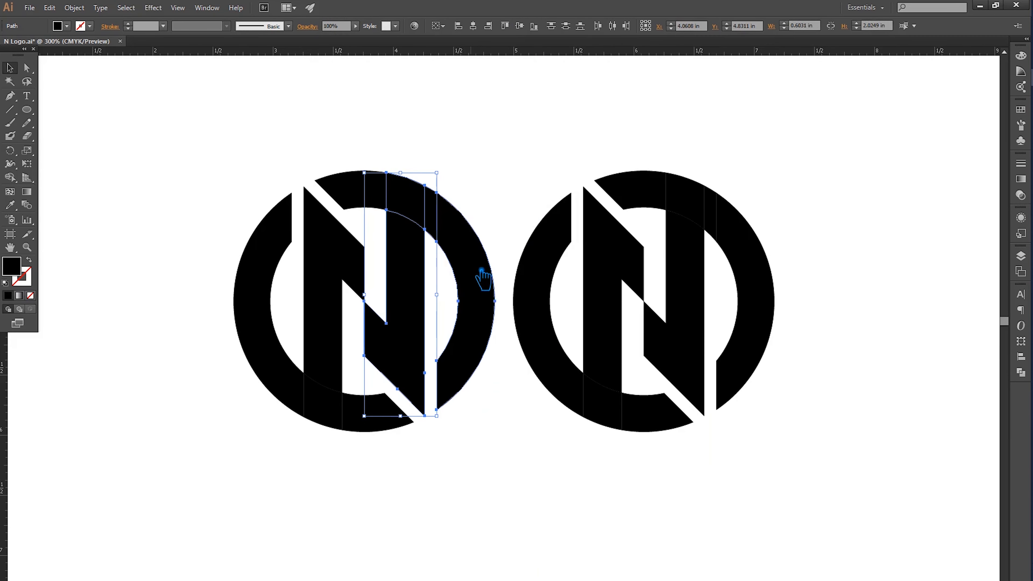
Step: Unite the N's right half with the adjoining right arc of the ring in the left logo
{"action": "left_click", "coordinate": [480, 269], "text": "shift"}
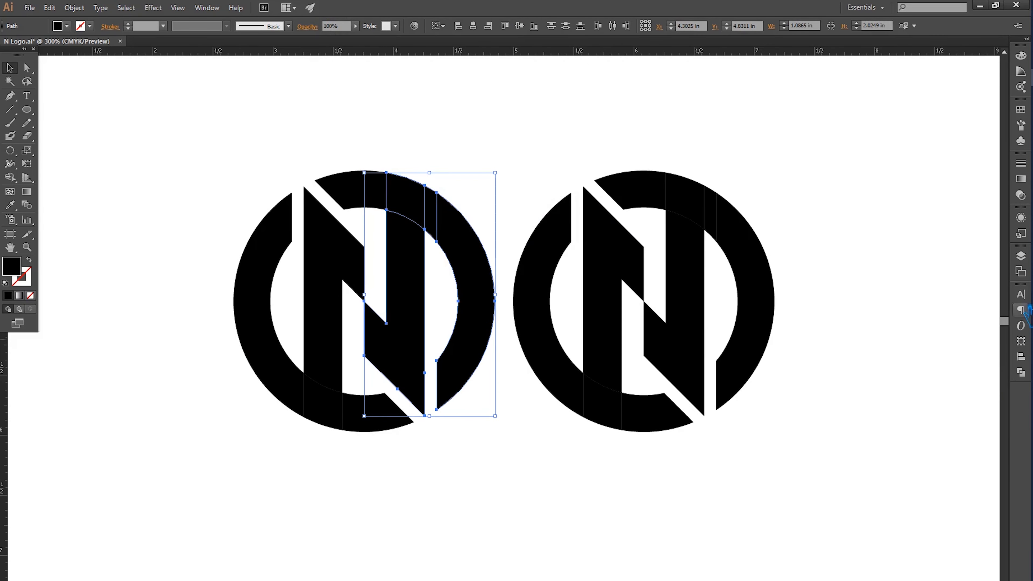
{"action": "left_click", "coordinate": [1022, 372]}
{"action": "left_click", "coordinate": [894, 315]}
{"action": "left_click", "coordinate": [593, 136]}
Step: Unite the upper ring pieces between the diagonal gap and the right stem in the left logo
{"action": "left_click", "coordinate": [369, 190]}
{"action": "left_click", "coordinate": [386, 188]}
{"action": "left_click", "coordinate": [363, 194], "text": "shift"}
{"action": "left_click", "coordinate": [473, 150]}
Step: Unite the left ring arc and the lower-left ring pieces with the N's left half in the left logo
{"action": "left_click", "coordinate": [367, 421]}
{"action": "left_click", "coordinate": [246, 423]}
{"action": "left_click", "coordinate": [290, 390]}
{"action": "key", "text": "ctrl+z"}
{"action": "left_click", "coordinate": [253, 417]}
{"action": "left_click", "coordinate": [415, 230]}
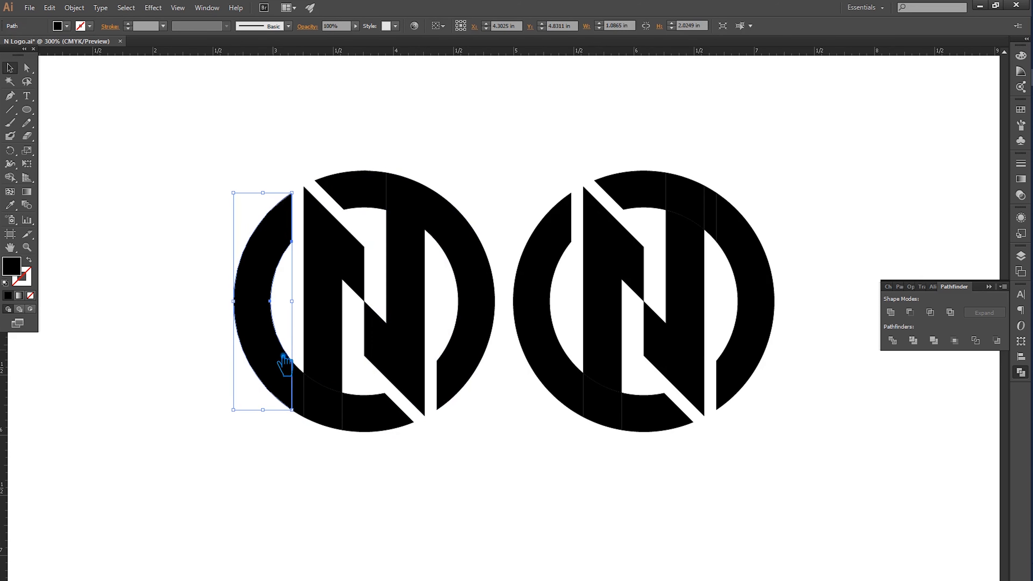
{"action": "left_click", "coordinate": [338, 380]}
{"action": "left_click", "coordinate": [853, 204]}
{"action": "left_click", "coordinate": [360, 423]}
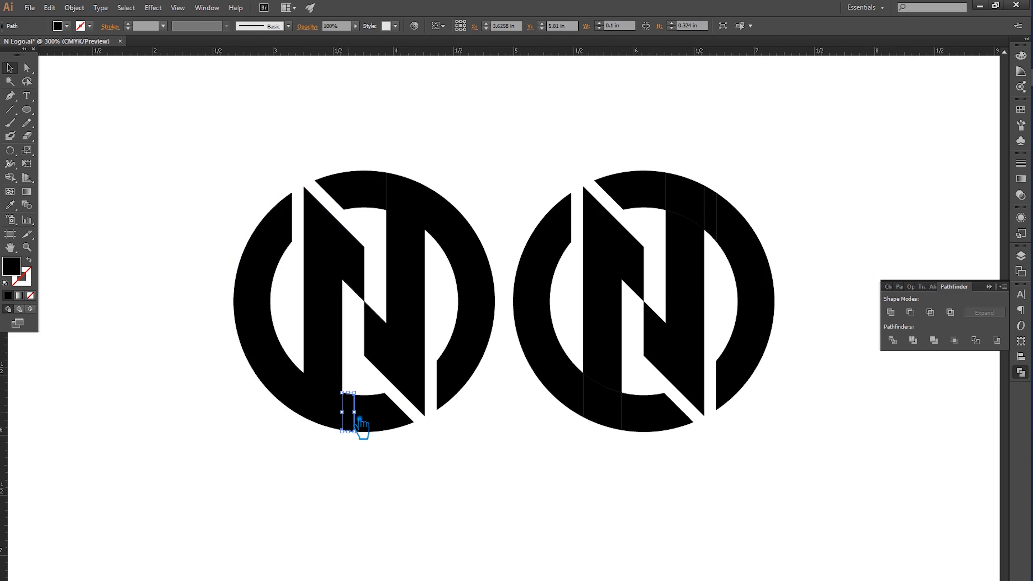
{"action": "left_click", "coordinate": [394, 421], "text": "shift"}
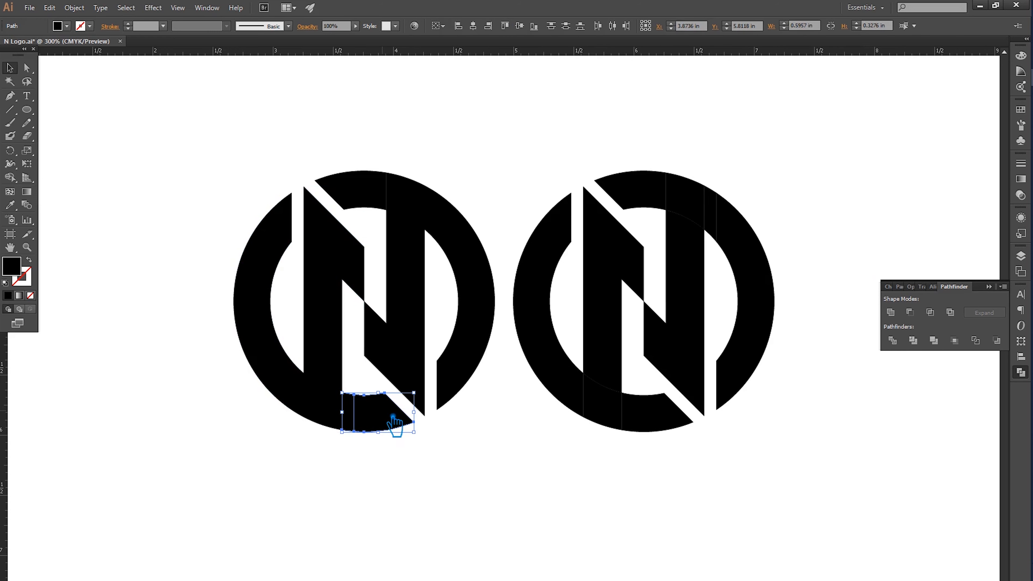
Step: Delete the right logo and replace it with a duplicate of the united left logo
{"action": "left_click_drag", "start_coordinate": [742, 444], "coordinate": [562, 108]}
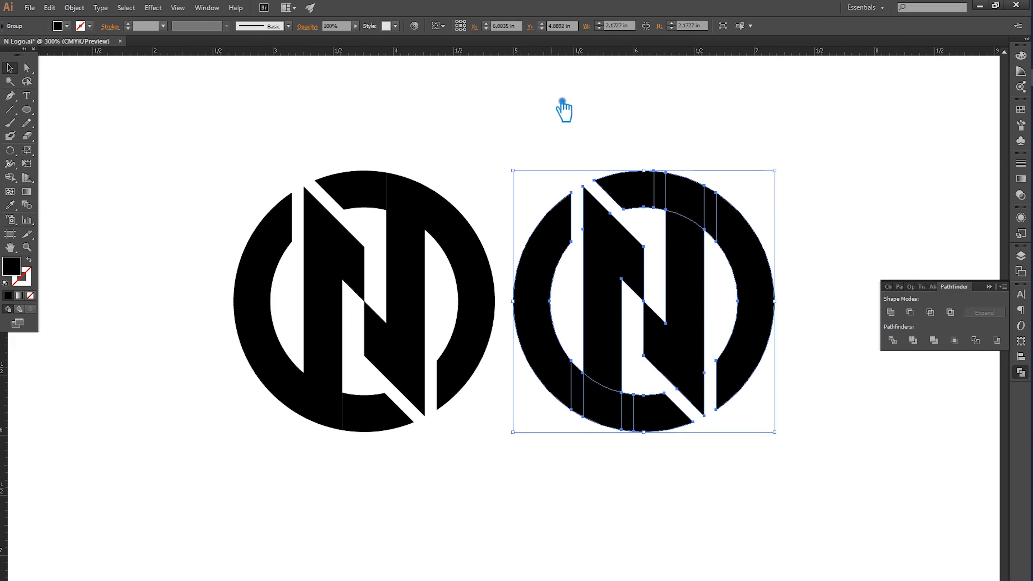
{"action": "key", "text": "Delete"}
{"action": "left_click_drag", "start_coordinate": [461, 485], "coordinate": [285, 203]}
{"action": "left_click_drag", "start_coordinate": [330, 254], "coordinate": [613, 261]}
{"action": "left_click", "coordinate": [601, 452]}
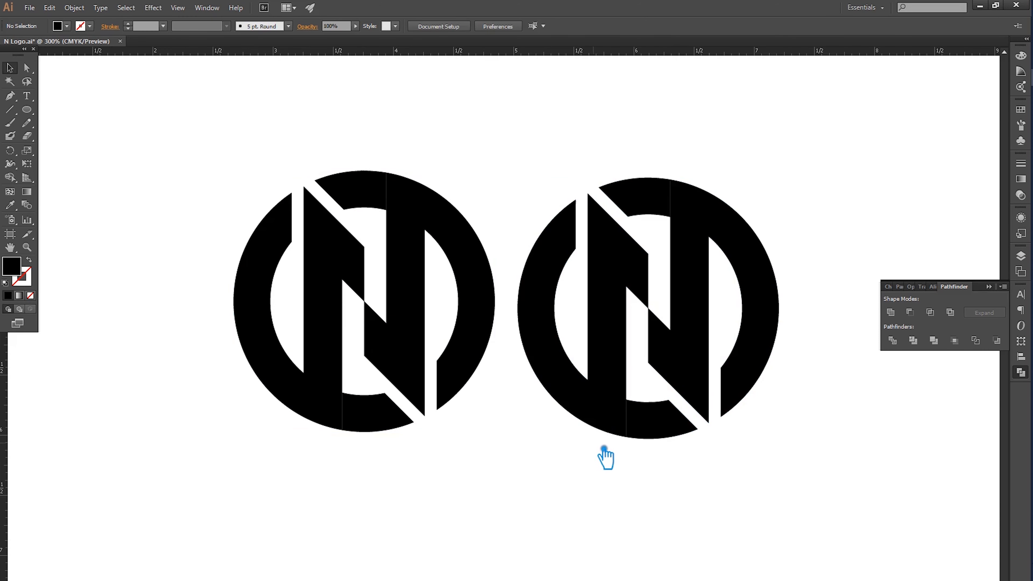
Step: Delete the narrow lower piece and the upper and lower ring segments between the stems of the right logo
{"action": "left_click", "coordinate": [629, 431]}
{"action": "key", "text": "Delete"}
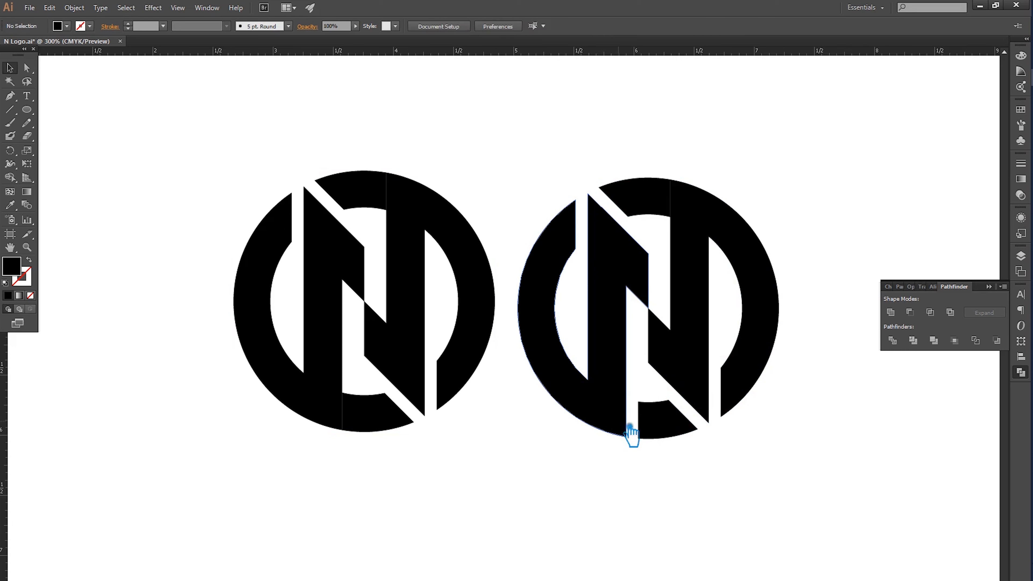
{"action": "left_click_drag", "start_coordinate": [790, 464], "coordinate": [780, 301]}
{"action": "left_click", "coordinate": [640, 195]}
{"action": "key", "text": "Delete"}
{"action": "left_click", "coordinate": [672, 431]}
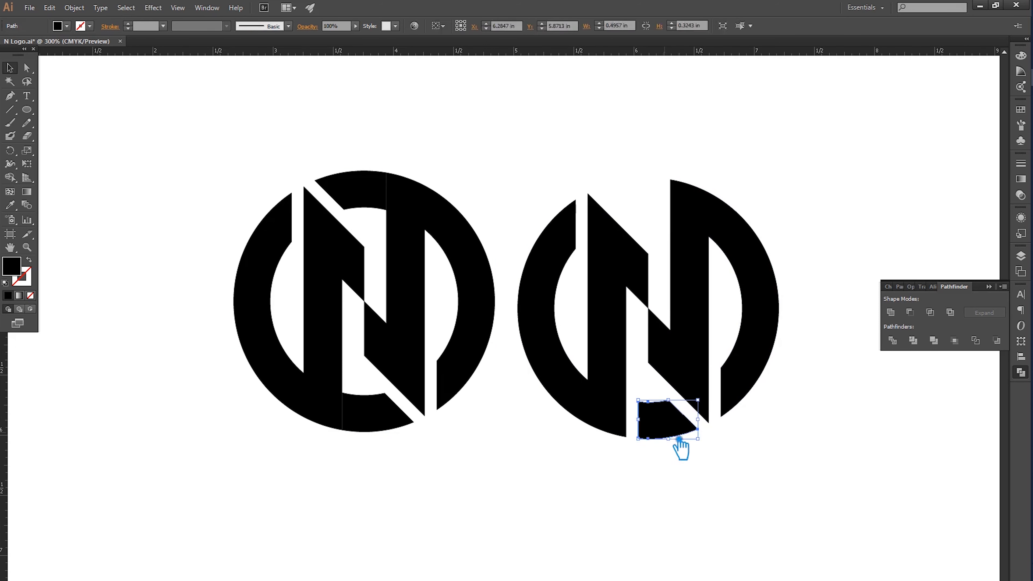
{"action": "key", "text": "Delete"}
Step: Try to fill the right half of the right logo with dark red #770000
{"action": "left_click_drag", "start_coordinate": [791, 485], "coordinate": [547, 157]}
{"action": "left_click", "coordinate": [755, 220]}
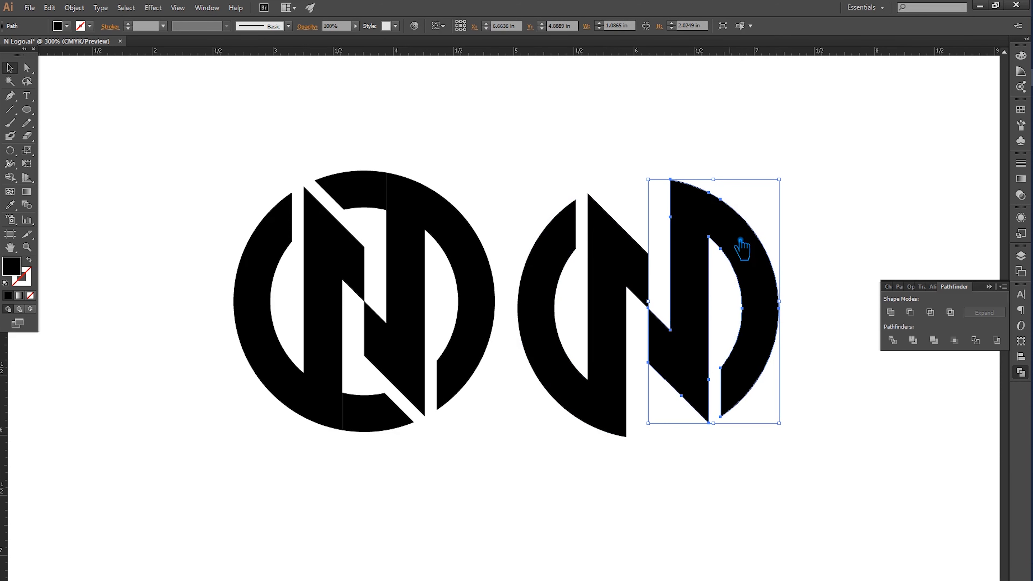
{"action": "double_click", "coordinate": [14, 269]}
{"action": "left_click", "coordinate": [570, 182]}
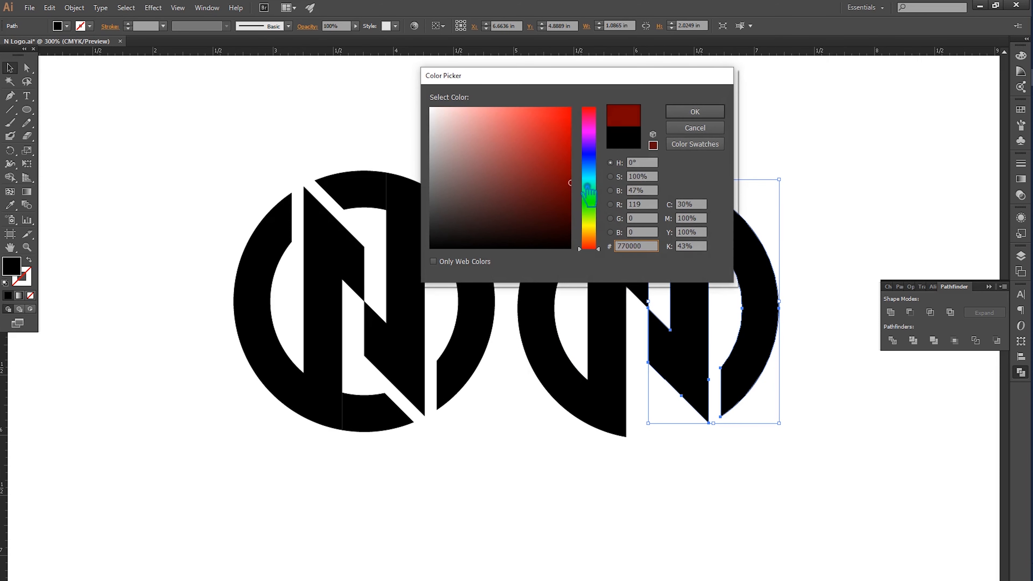
{"action": "left_click", "coordinate": [694, 111]}
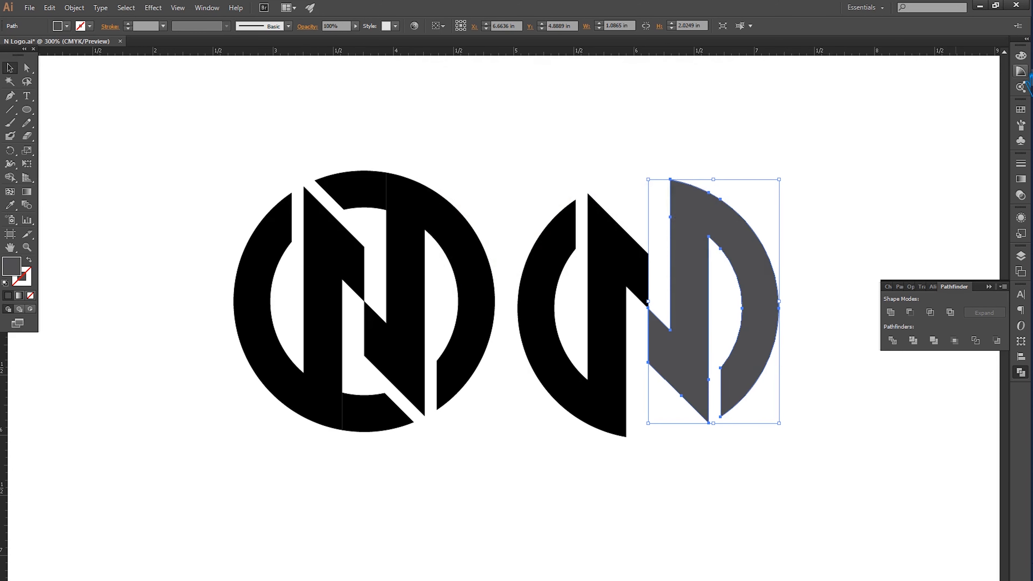
{"action": "left_click", "coordinate": [1021, 71]}
{"action": "left_click", "coordinate": [1020, 56]}
{"action": "left_click", "coordinate": [862, 135]}
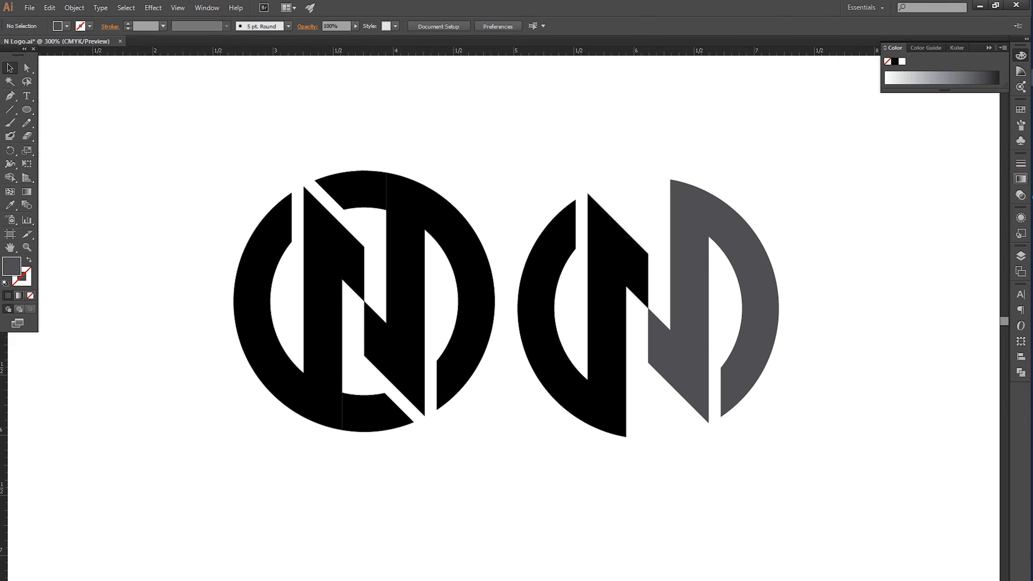
{"action": "left_click", "coordinate": [1020, 179]}
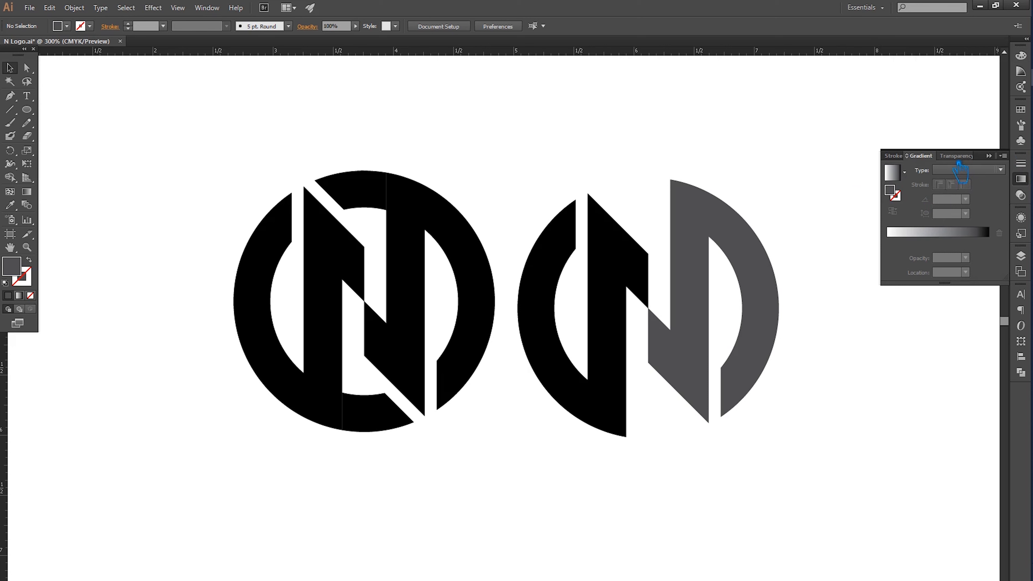
{"action": "left_click", "coordinate": [1000, 170]}
{"action": "left_click", "coordinate": [1000, 195]}
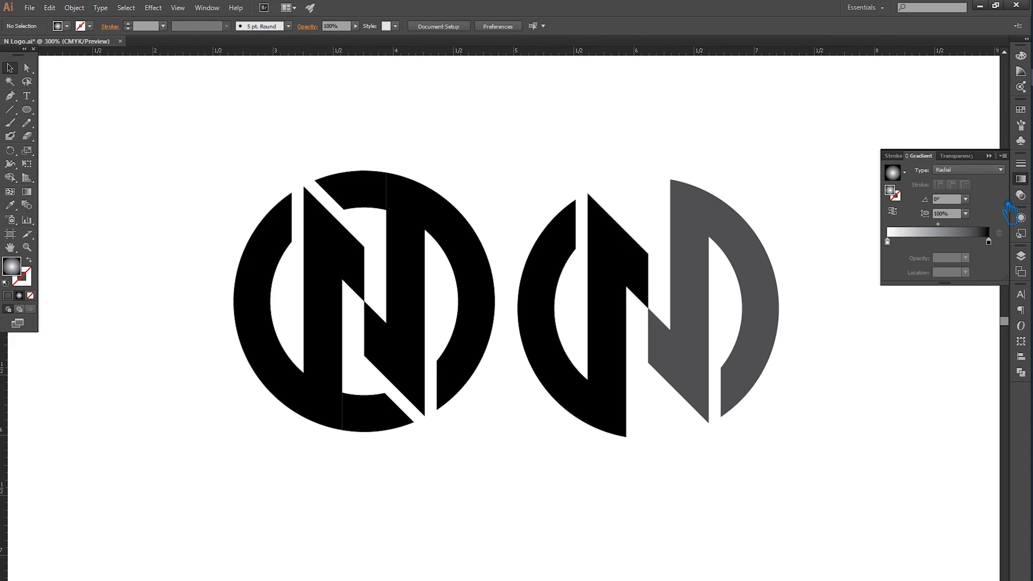
{"action": "left_click", "coordinate": [1021, 179]}
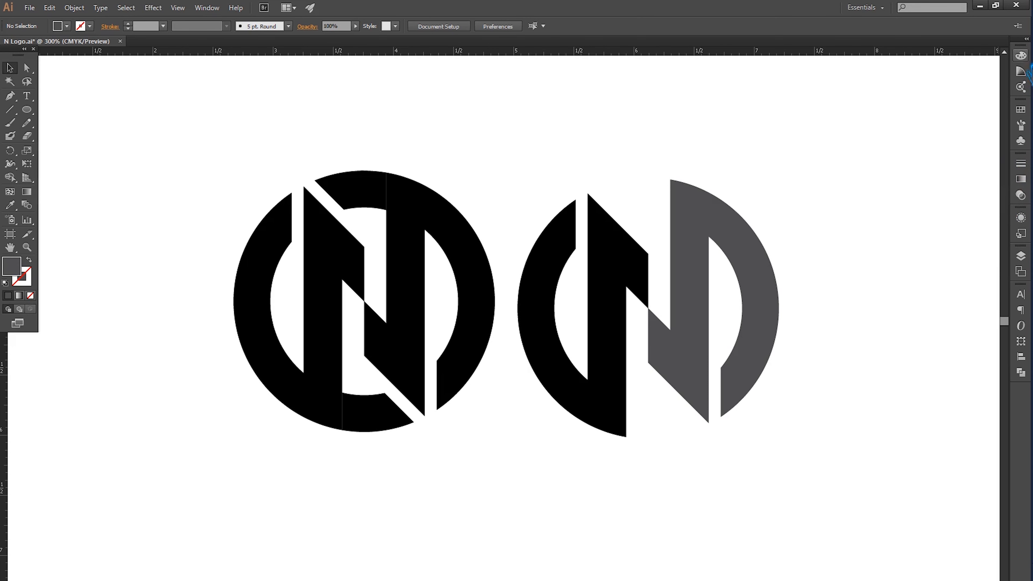
Step: Switch the colour sliders from grayscale to a colour mode and fill the right logo's right half with dark red #890000
{"action": "left_click", "coordinate": [1021, 56]}
{"action": "left_click", "coordinate": [1003, 47]}
{"action": "left_click", "coordinate": [976, 79]}
{"action": "left_click", "coordinate": [997, 81]}
{"action": "left_click", "coordinate": [769, 226]}
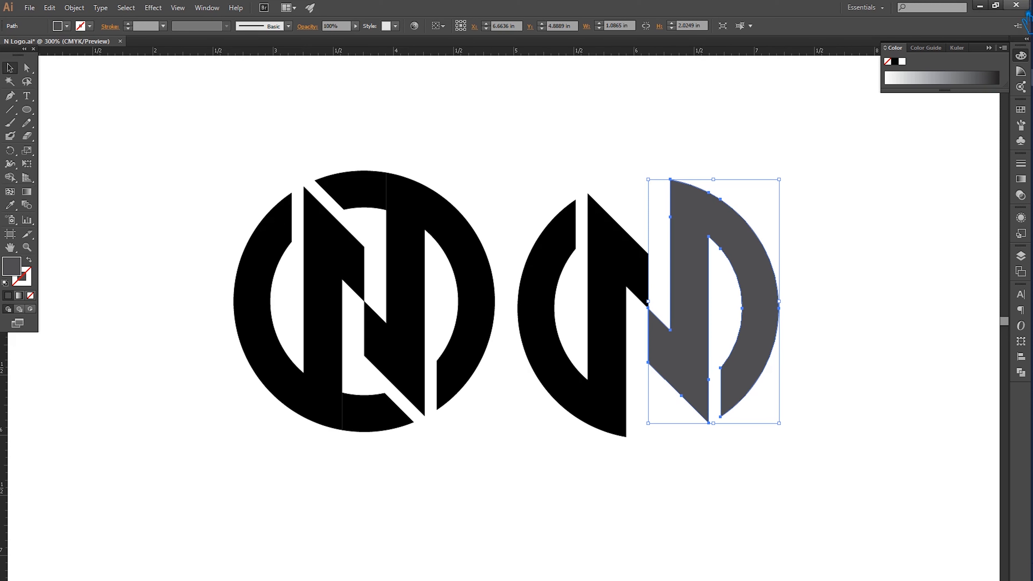
{"action": "left_click", "coordinate": [1003, 48]}
{"action": "left_click", "coordinate": [934, 81]}
{"action": "left_click", "coordinate": [890, 81]}
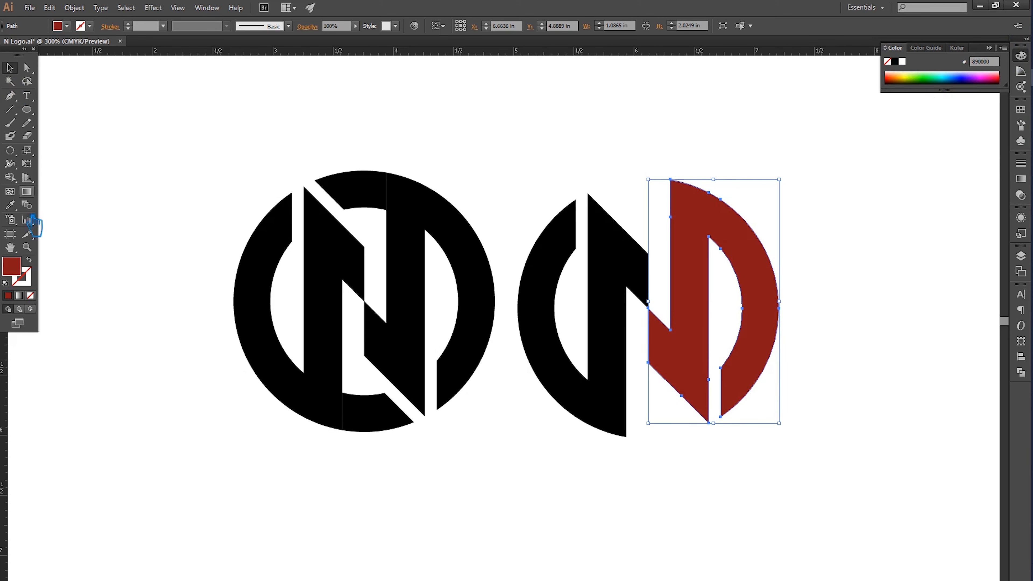
Step: Set the fill of the right logo's right half to red #c10000
{"action": "double_click", "coordinate": [16, 268]}
{"action": "type", "text": "c10000"}
{"action": "left_click", "coordinate": [693, 112]}
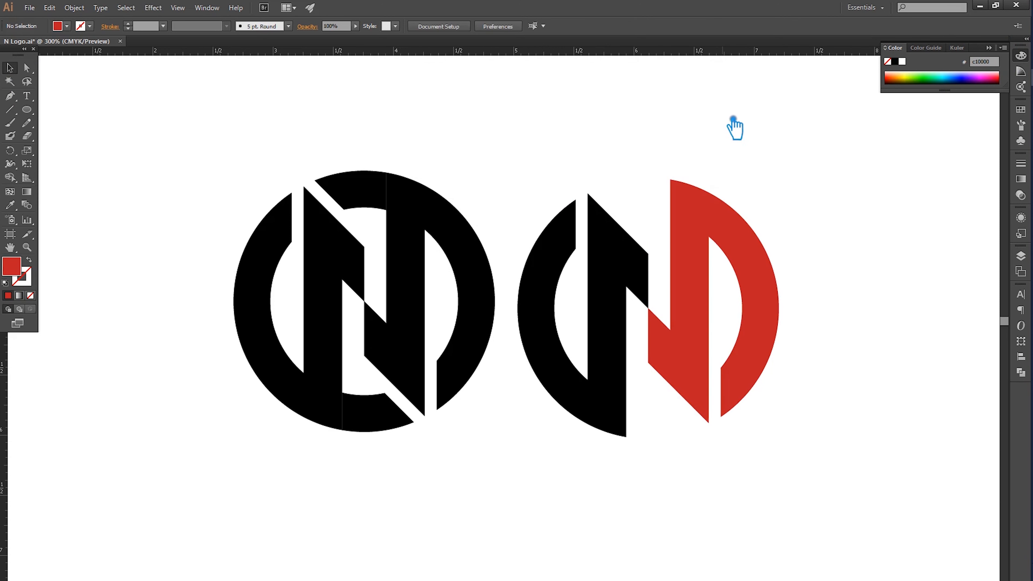
Step: Try an orange fill on the right logo's left half
{"action": "left_click", "coordinate": [638, 265]}
{"action": "key", "text": "i"}
{"action": "left_click", "coordinate": [667, 244]}
{"action": "double_click", "coordinate": [12, 266]}
{"action": "left_click_drag", "start_coordinate": [602, 233], "coordinate": [596, 238]}
{"action": "left_click", "coordinate": [694, 111]}
Step: Set the fill of the right logo's left half to cyan #00edff
{"action": "left_click", "coordinate": [10, 69]}
{"action": "double_click", "coordinate": [21, 274]}
{"action": "left_click_drag", "start_coordinate": [596, 236], "coordinate": [598, 179]}
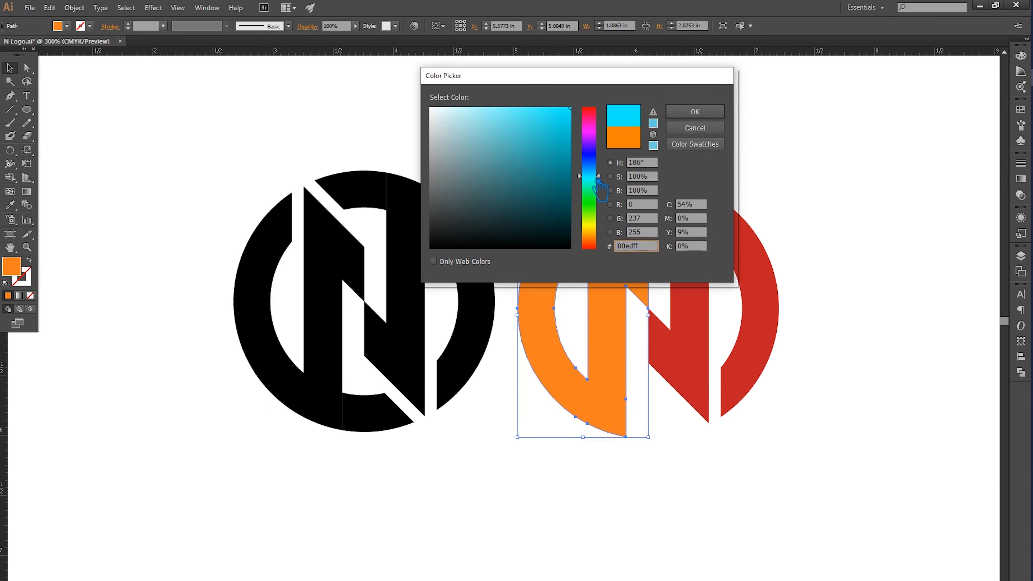
{"action": "left_click", "coordinate": [695, 111]}
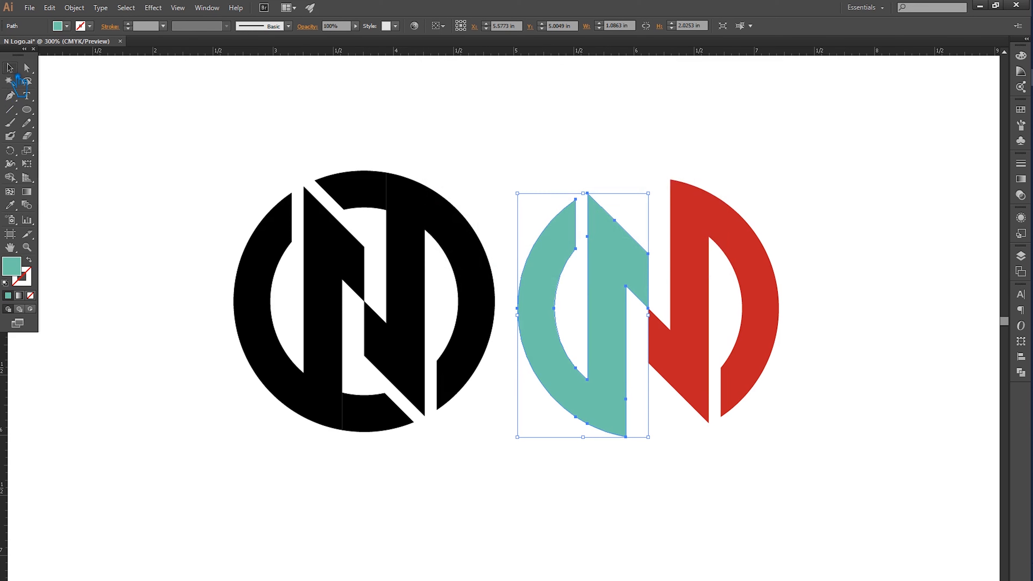
Step: Copy the right logo's red fill onto the right half of the left logo with the Eyedropper
{"action": "left_click", "coordinate": [709, 240]}
{"action": "left_click", "coordinate": [399, 260]}
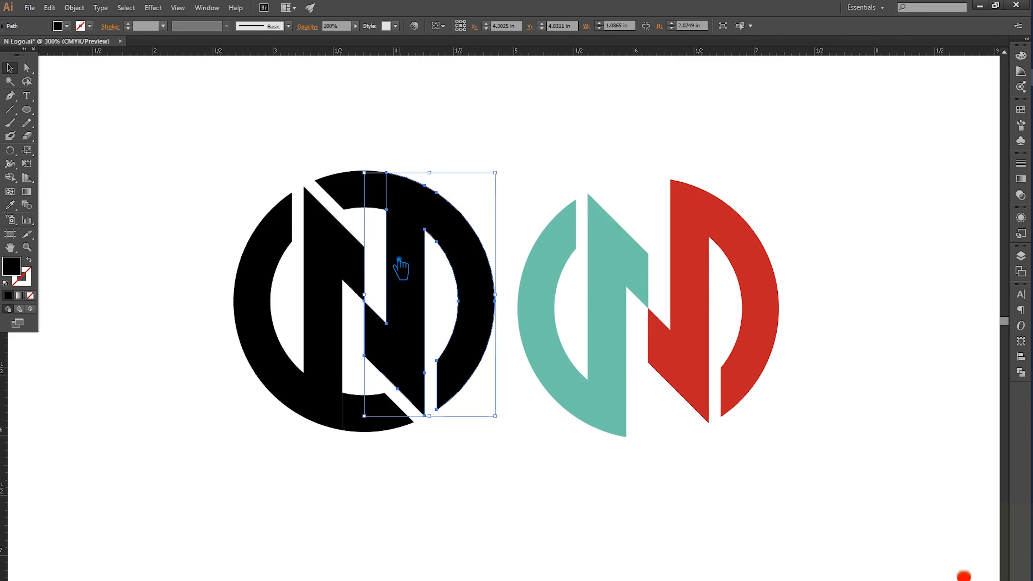
{"action": "key", "text": "i"}
{"action": "left_click", "coordinate": [692, 219]}
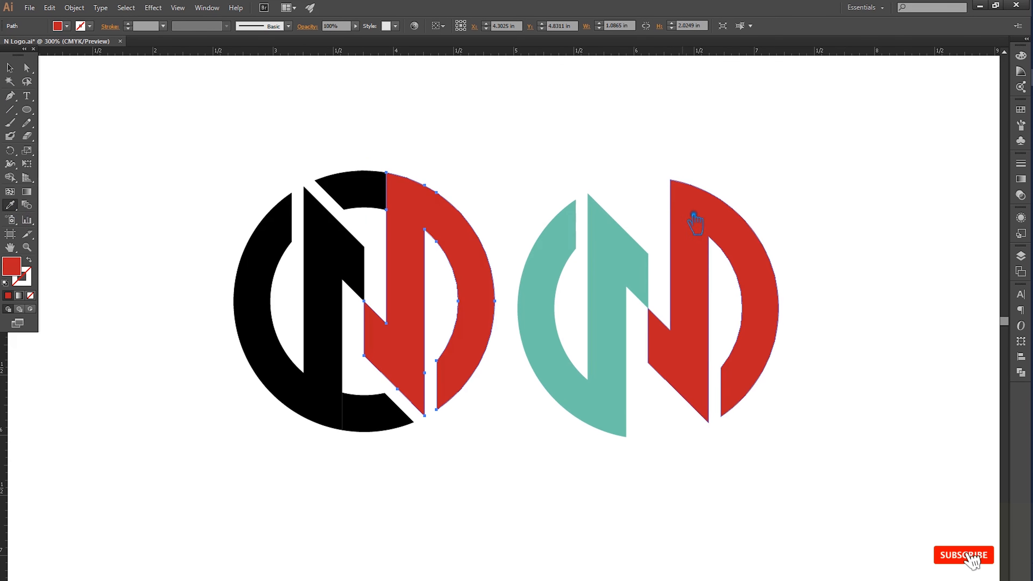
{"action": "left_click", "coordinate": [192, 122]}
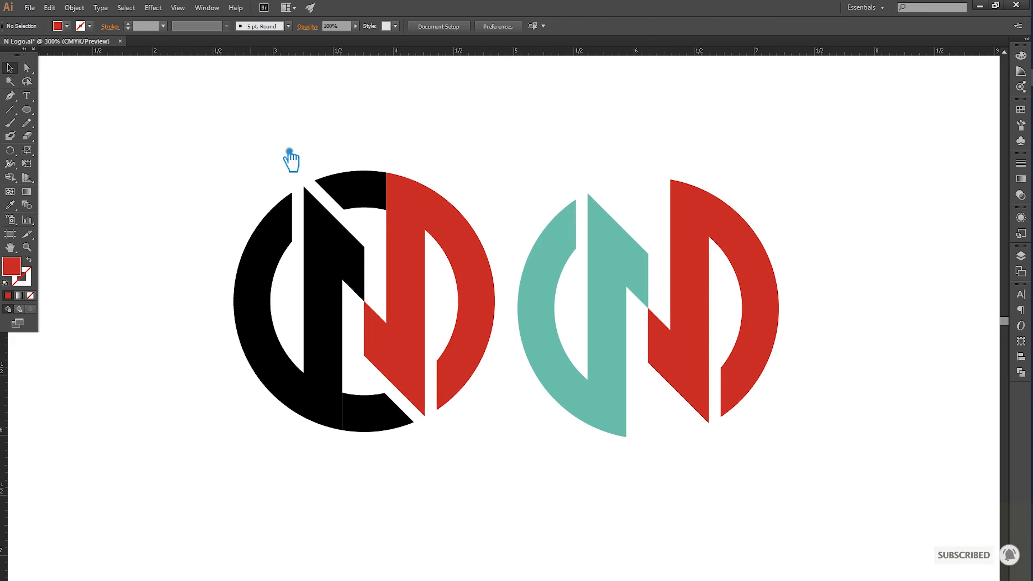
Step: Fill the left half of the right logo with a saturated blue
{"action": "left_click", "coordinate": [619, 276]}
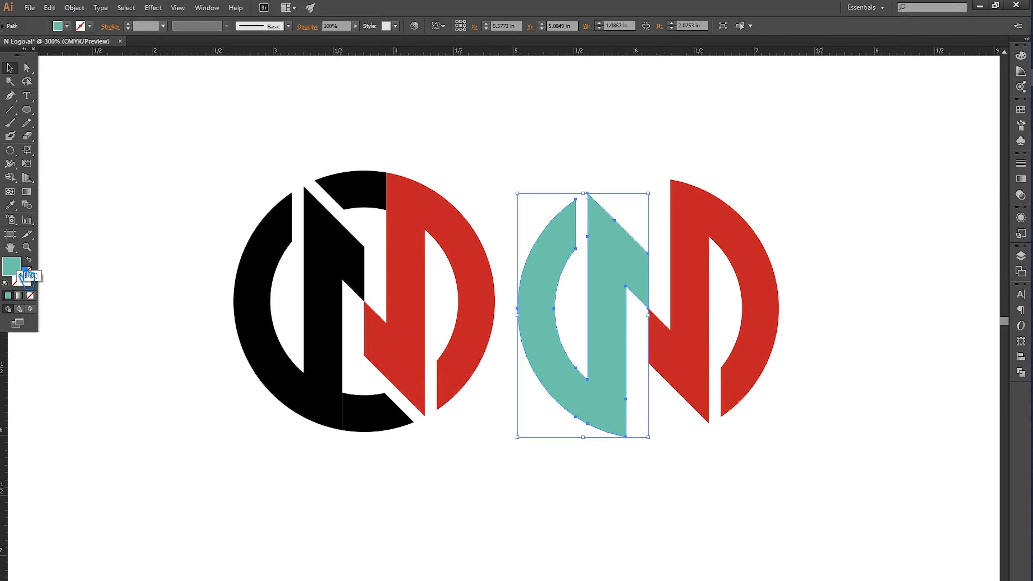
{"action": "double_click", "coordinate": [16, 267]}
{"action": "left_click", "coordinate": [588, 152]}
{"action": "left_click", "coordinate": [570, 108]}
{"action": "left_click", "coordinate": [695, 111]}
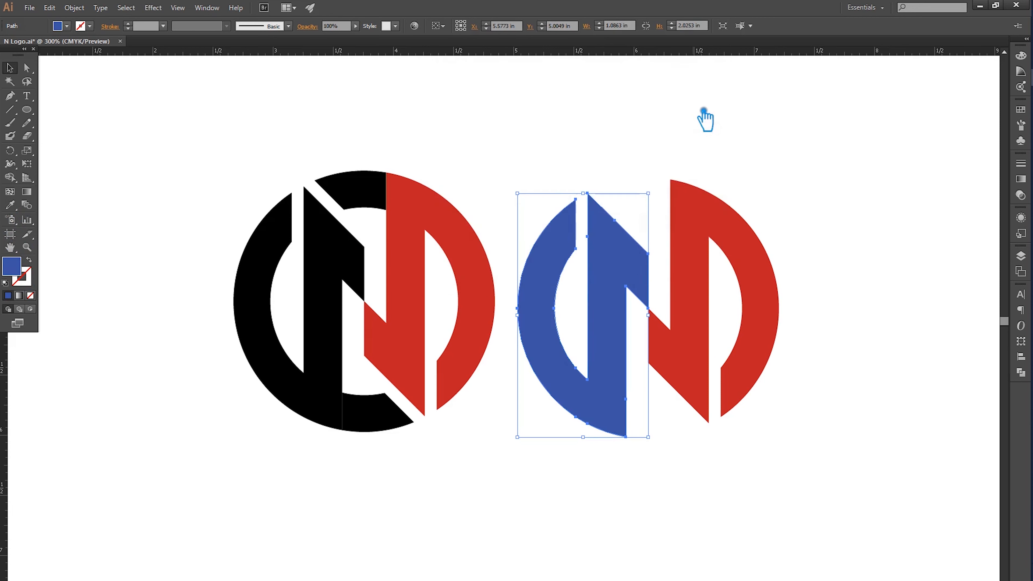
{"action": "left_click", "coordinate": [149, 111]}
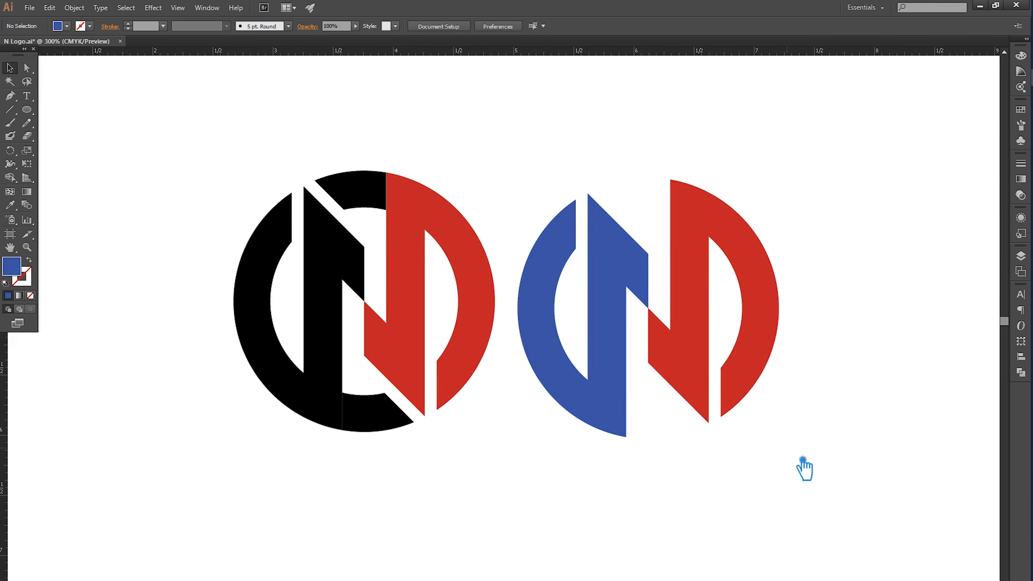
Step: Group the blue and red halves of the right logo
{"action": "left_click_drag", "start_coordinate": [802, 467], "coordinate": [553, 166]}
{"action": "key", "text": "a"}
{"action": "left_click", "coordinate": [533, 142]}
Step: Unite the left logo's two upper ring segments with its red right half
{"action": "left_click", "coordinate": [369, 196]}
{"action": "left_click", "coordinate": [474, 157]}
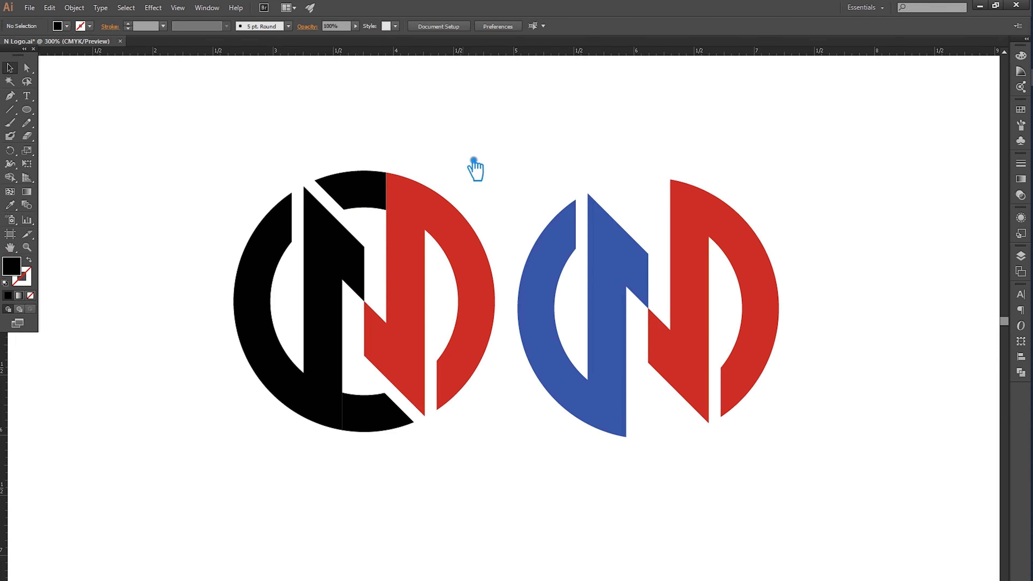
{"action": "left_click", "coordinate": [363, 198]}
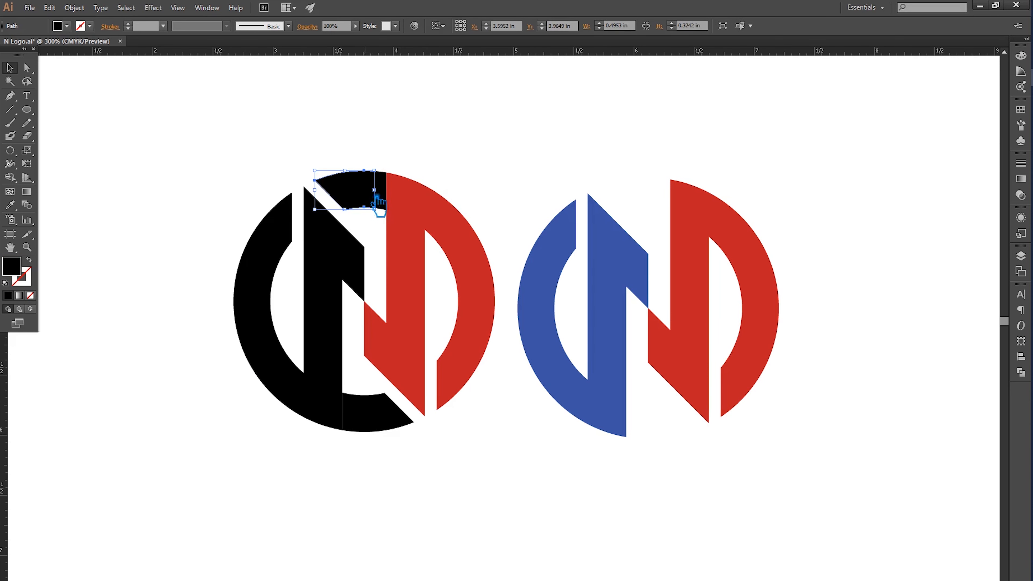
{"action": "left_click", "coordinate": [383, 195], "text": "shift"}
{"action": "left_click", "coordinate": [422, 199], "text": "shift"}
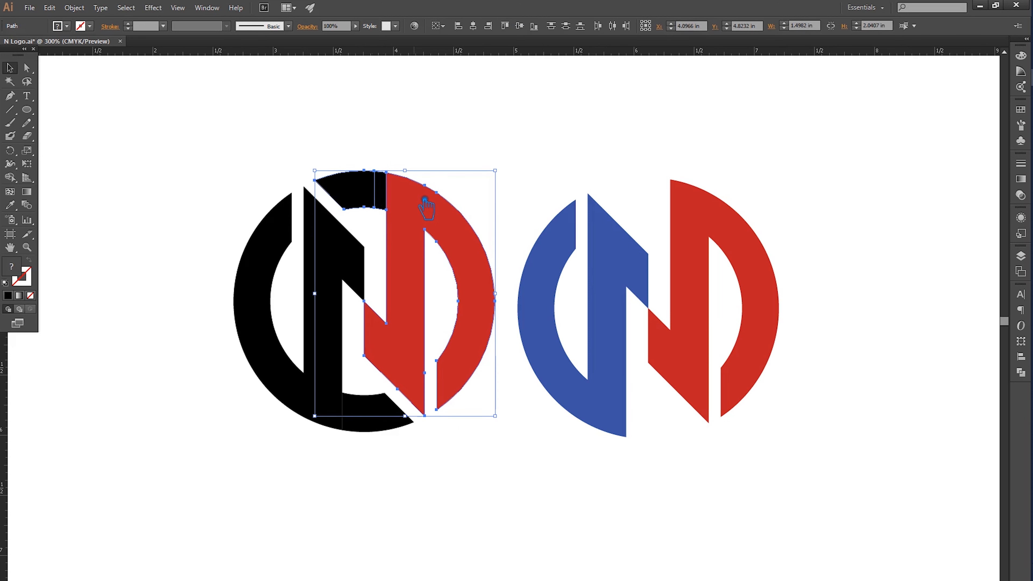
{"action": "left_click", "coordinate": [1020, 372]}
{"action": "left_click", "coordinate": [890, 312]}
{"action": "left_click", "coordinate": [392, 475]}
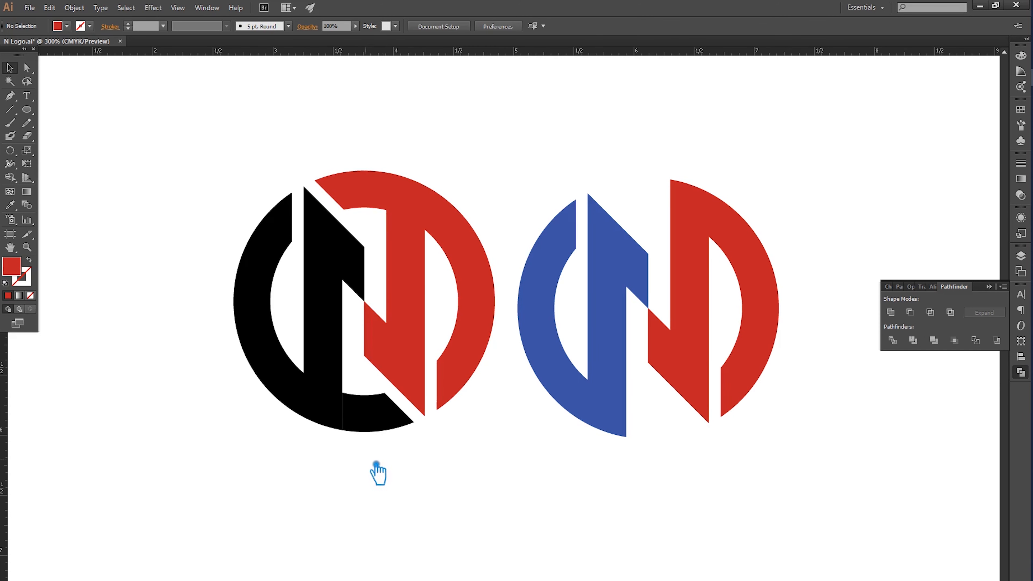
Step: Unite the left logo's black left half with its lower ring segments
{"action": "left_click", "coordinate": [289, 394]}
{"action": "left_click", "coordinate": [891, 313]}
{"action": "left_click", "coordinate": [848, 254]}
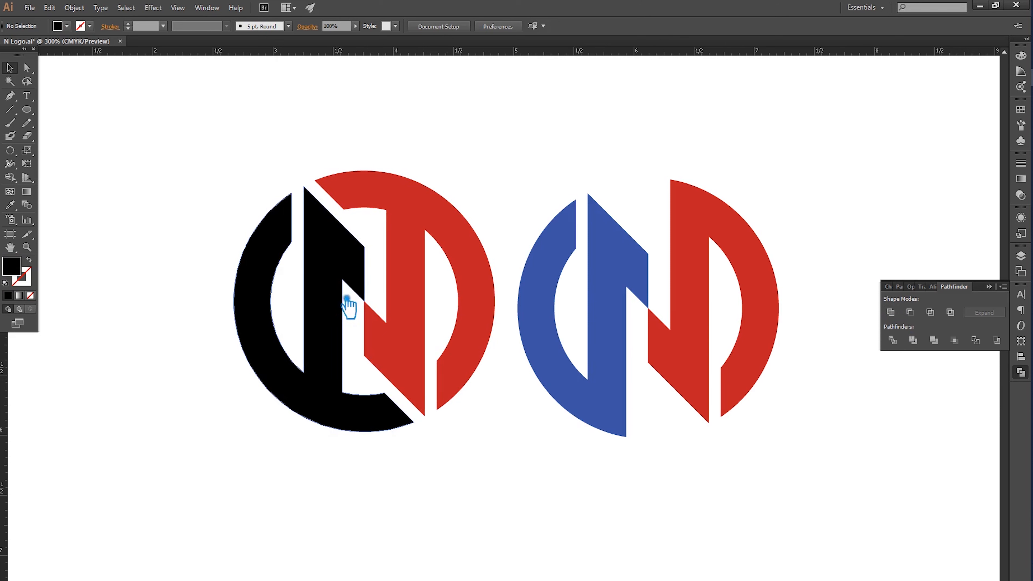
Step: Fill the united right half of the left logo with cyan-blue
{"action": "left_click", "coordinate": [408, 239]}
{"action": "double_click", "coordinate": [11, 266]}
{"action": "left_click_drag", "start_coordinate": [598, 201], "coordinate": [602, 180]}
{"action": "mouse_move", "coordinate": [567, 145]}
{"action": "left_mouse_down"}
{"action": "mouse_move", "coordinate": [578, 149]}
{"action": "mouse_move", "coordinate": [603, 115]}
{"action": "mouse_move", "coordinate": [591, 147]}
{"action": "left_mouse_up"}
{"action": "left_click", "coordinate": [712, 112]}
Step: Fill the united left half of the left logo with a medium grey, starting from a sample of the other half's colour
{"action": "left_click", "coordinate": [360, 260]}
{"action": "key", "text": "i"}
{"action": "left_click", "coordinate": [397, 213]}
{"action": "double_click", "coordinate": [12, 266]}
{"action": "left_click_drag", "start_coordinate": [495, 241], "coordinate": [483, 174]}
Step: Move the blue and red logo about 2.1 in to the right and place a copy of the grey and cyan logo in the gap
{"action": "left_click_drag", "start_coordinate": [532, 299], "coordinate": [700, 299]}
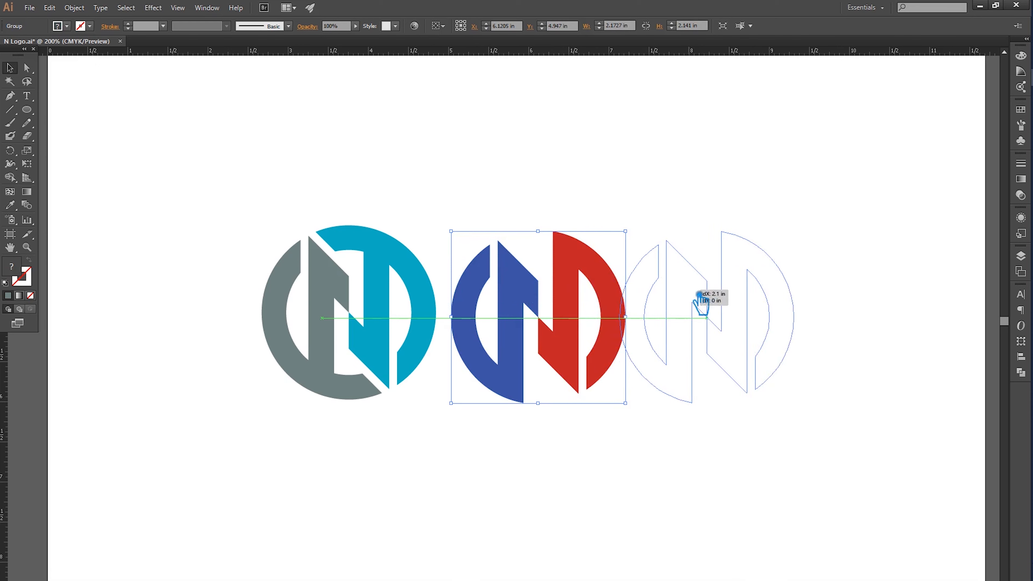
{"action": "left_click_drag", "start_coordinate": [489, 424], "coordinate": [500, 305]}
{"action": "left_click", "coordinate": [553, 413]}
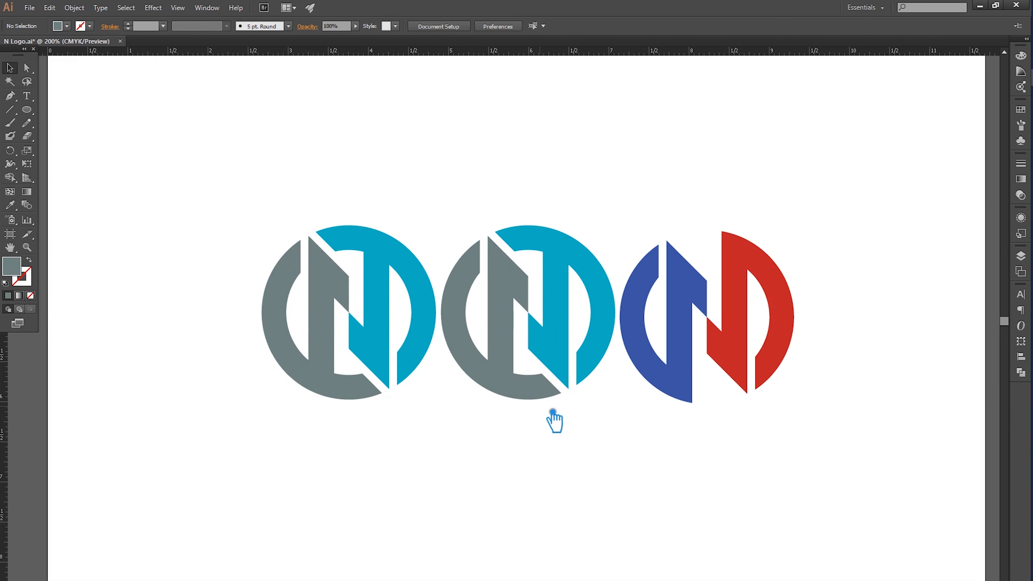
Step: Apply a white-to-black linear gradient fill to both halves of the middle logo
{"action": "left_click", "coordinate": [563, 364]}
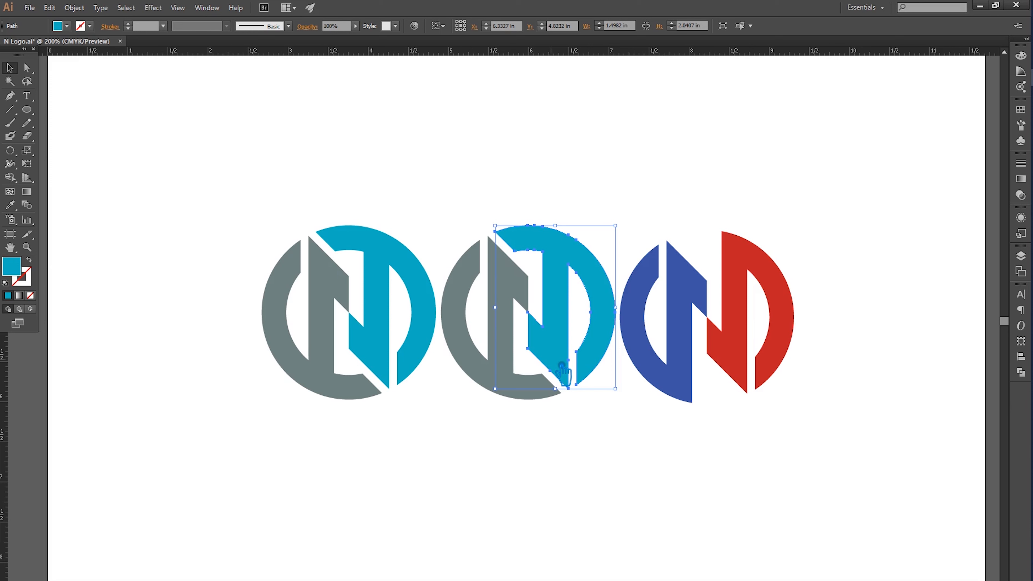
{"action": "left_click", "coordinate": [630, 447]}
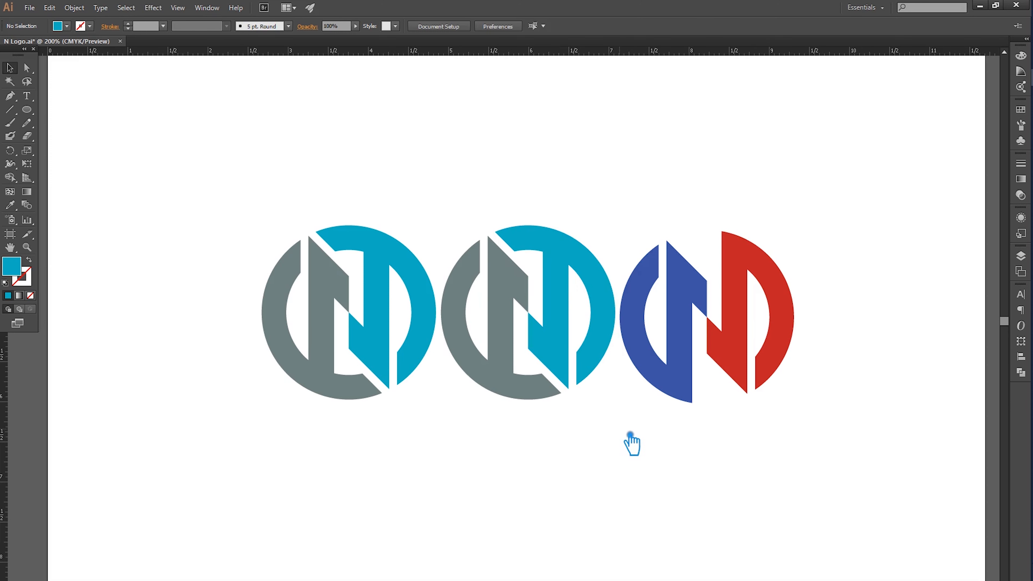
{"action": "left_click_drag", "start_coordinate": [618, 437], "coordinate": [463, 232]}
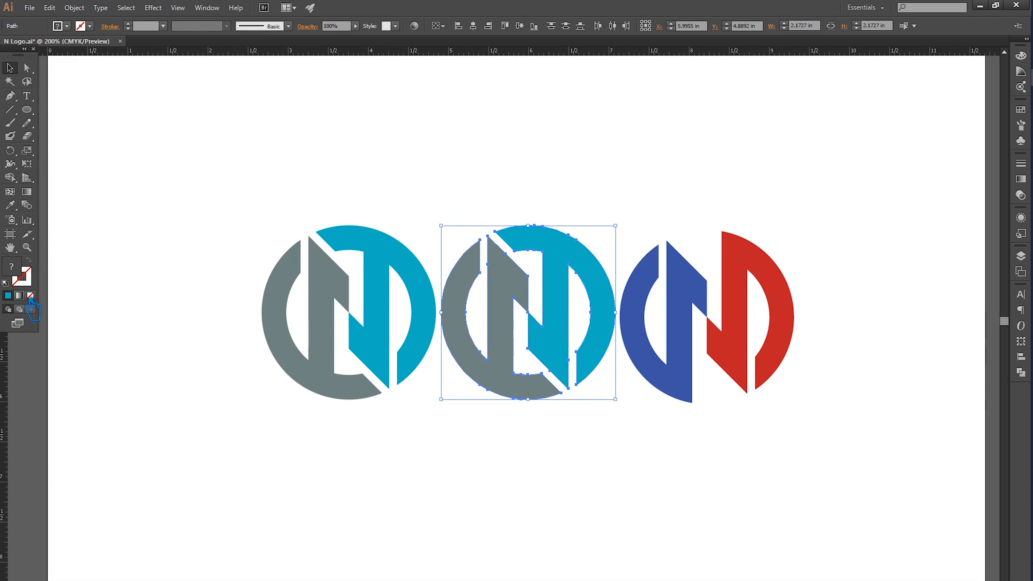
{"action": "left_click", "coordinate": [19, 295]}
{"action": "key", "text": "ctrl+z"}
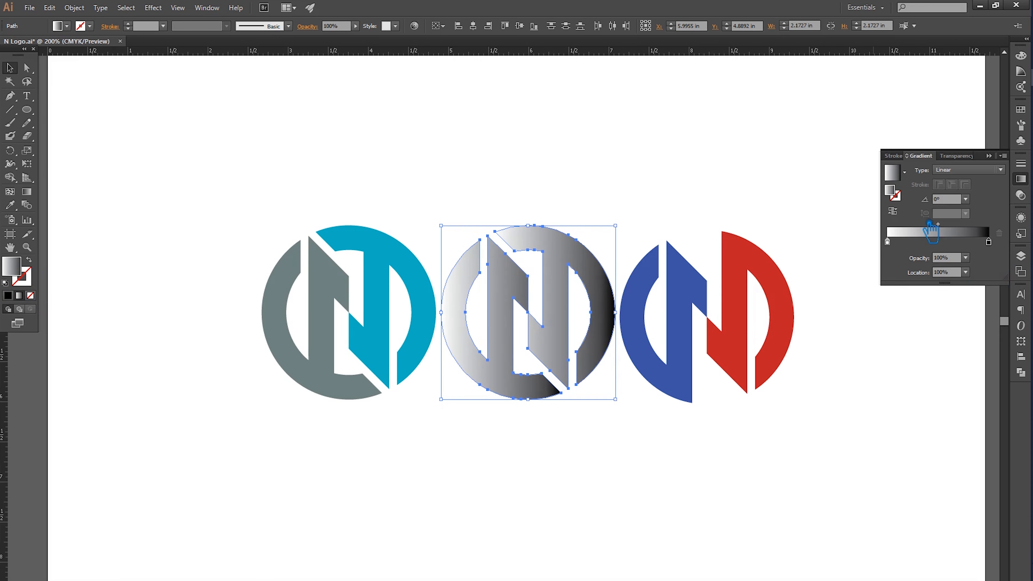
{"action": "left_click", "coordinate": [651, 190]}
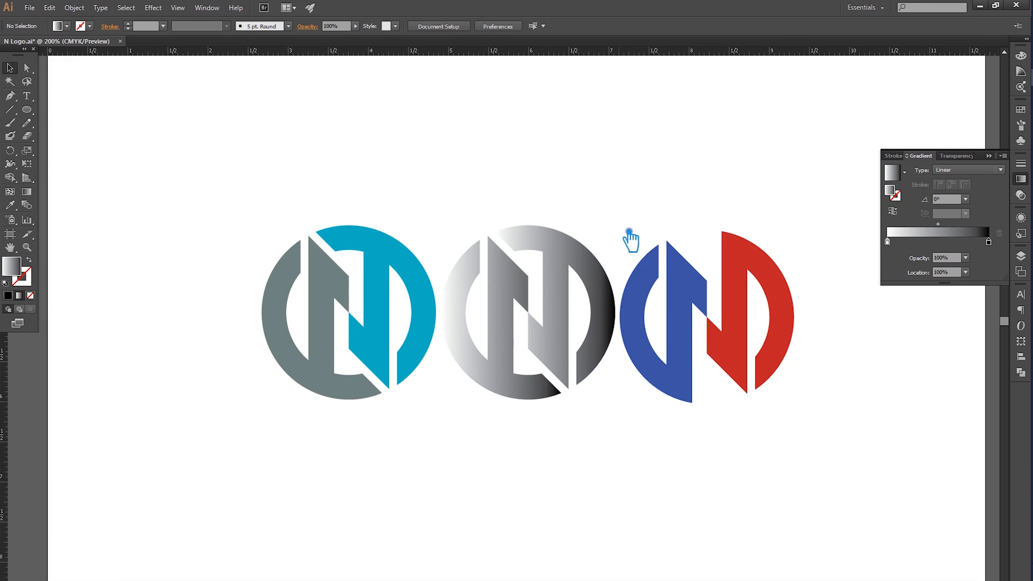
Step: Sample the red of the right logo with the Eyedropper and copy its hex code c02025
{"action": "left_click", "coordinate": [731, 260]}
{"action": "left_click", "coordinate": [584, 177]}
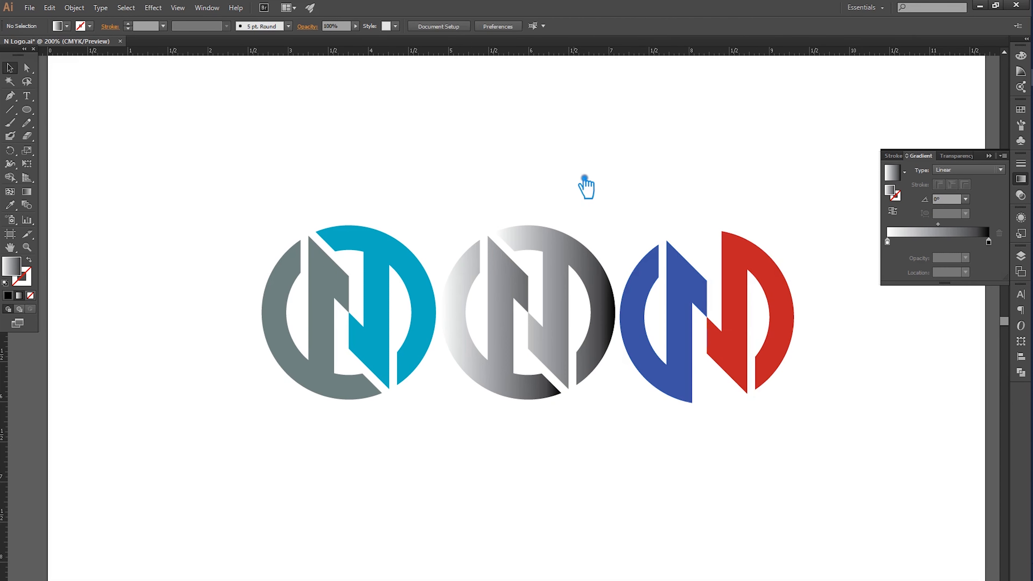
{"action": "key", "text": "i"}
{"action": "left_click", "coordinate": [732, 261]}
{"action": "double_click", "coordinate": [15, 269]}
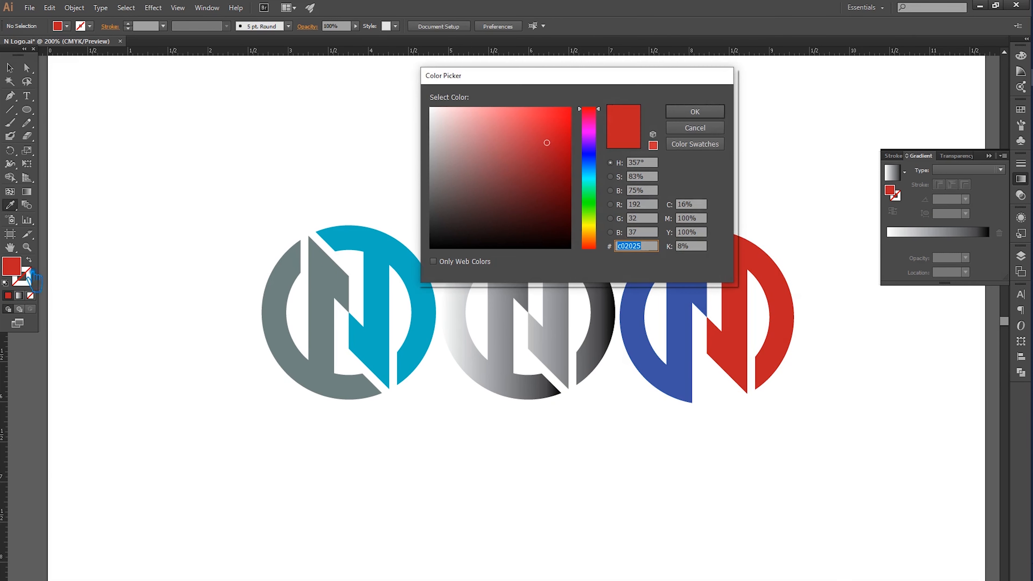
{"action": "left_click", "coordinate": [694, 110]}
Step: Group the two halves of the middle logo and move its gradient midpoint to about 28%
{"action": "left_click", "coordinate": [10, 67]}
{"action": "left_click", "coordinate": [479, 279]}
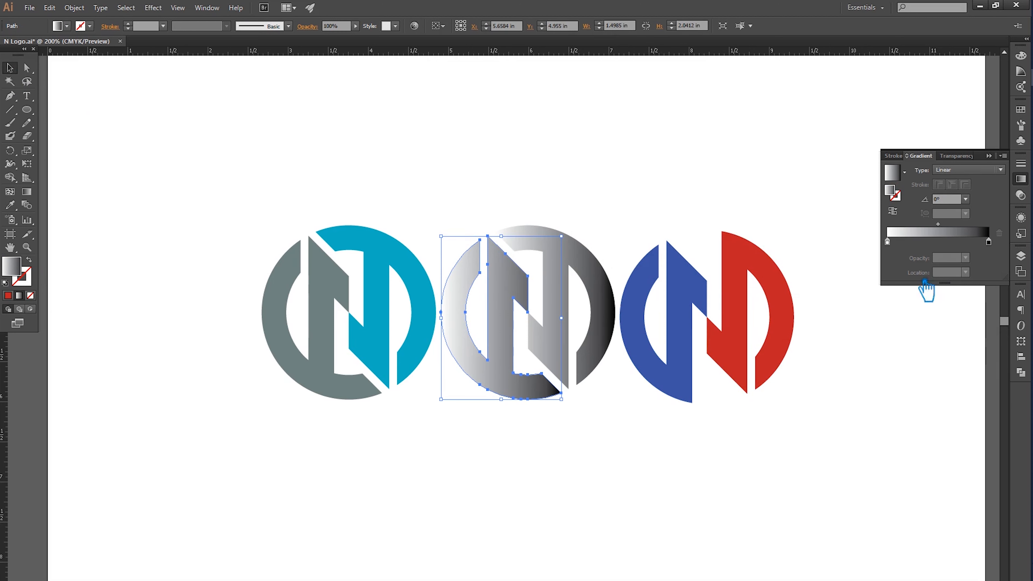
{"action": "left_click", "coordinate": [603, 266]}
{"action": "left_click", "coordinate": [520, 296], "text": "shift"}
{"action": "key", "text": "ctrl+g"}
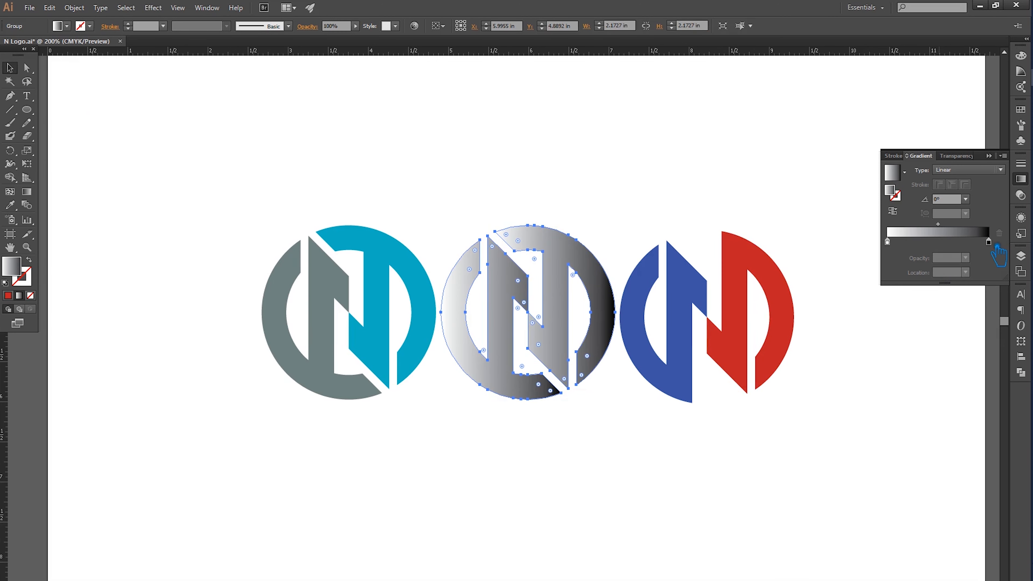
{"action": "left_click", "coordinate": [988, 243]}
{"action": "left_click_drag", "start_coordinate": [949, 226], "coordinate": [926, 230]}
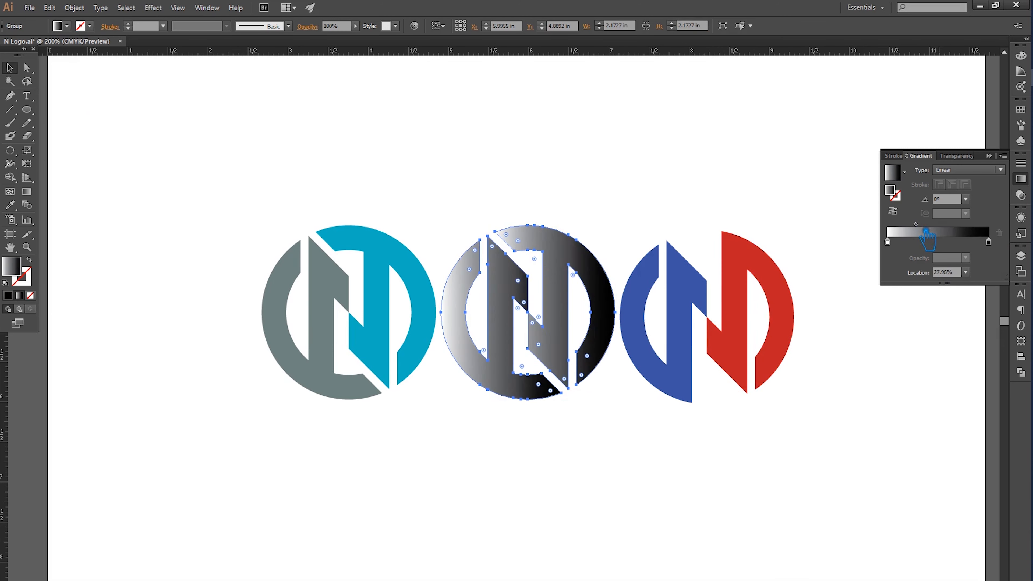
{"action": "double_click", "coordinate": [897, 195]}
{"action": "left_click", "coordinate": [695, 112]}
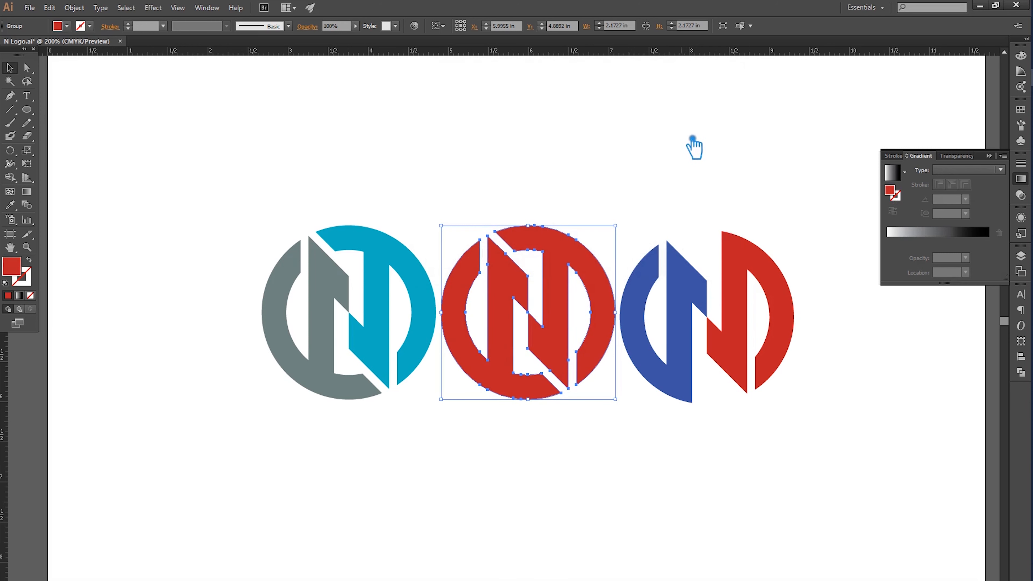
{"action": "key", "text": "period"}
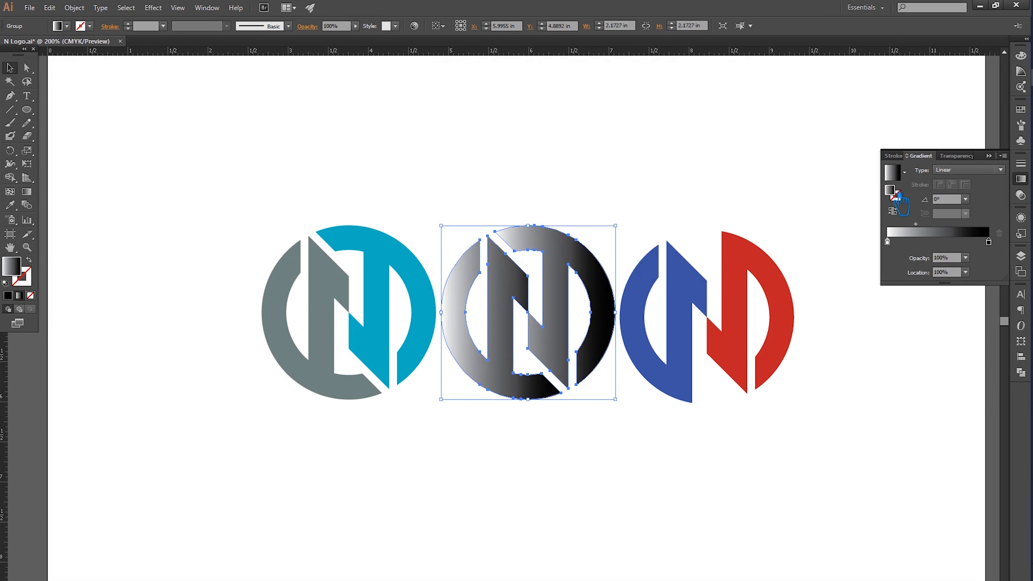
Step: Change the black end stop of the middle logo's gradient to red c02025
{"action": "double_click", "coordinate": [897, 195]}
{"action": "key", "text": "ctrl+v"}
{"action": "left_click", "coordinate": [709, 113]}
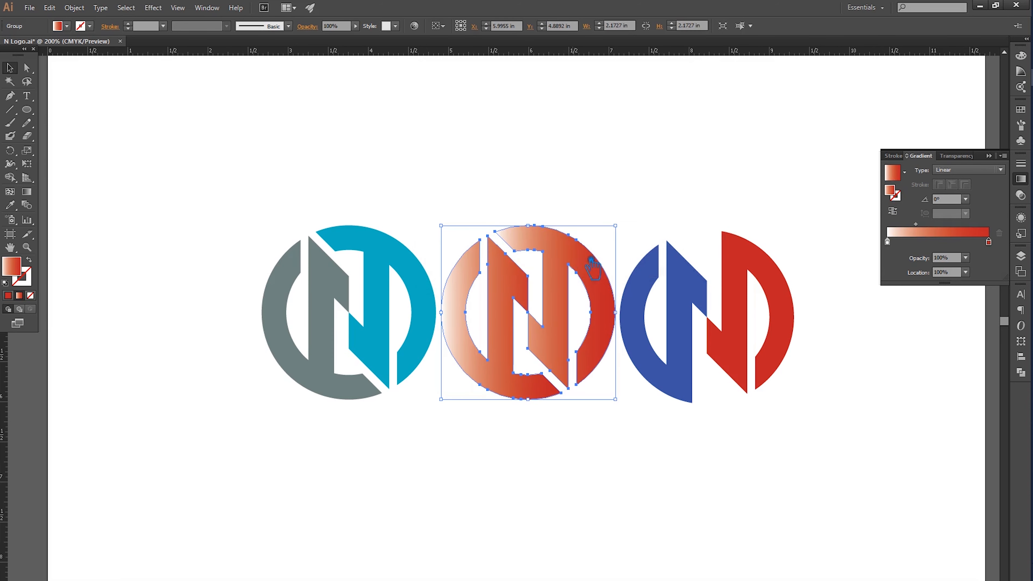
Step: Change the gradient's white start stop to a light pink tint based on c02025
{"action": "double_click", "coordinate": [903, 197]}
{"action": "type", "text": "c02025"}
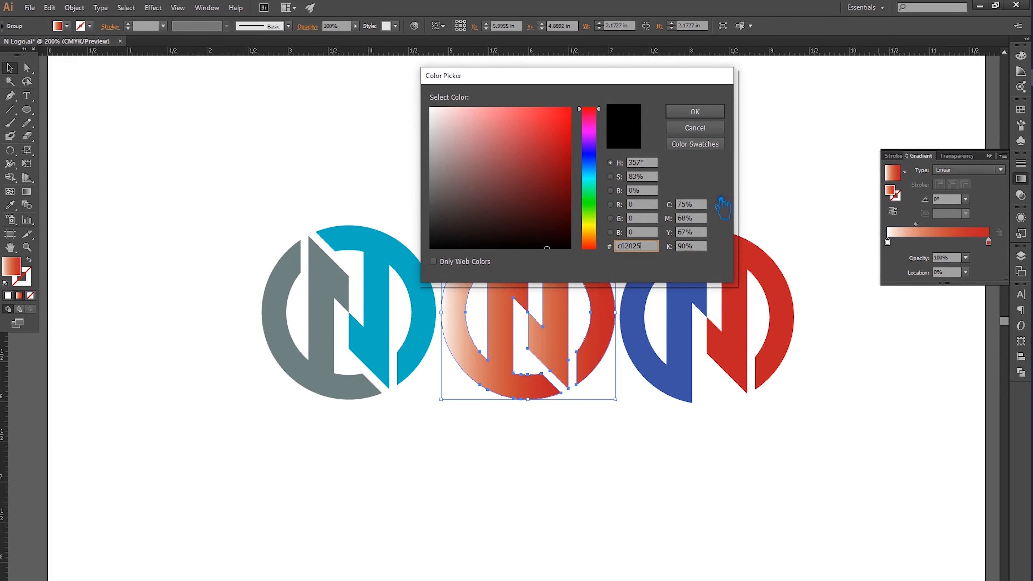
{"action": "left_click", "coordinate": [485, 110]}
{"action": "left_click", "coordinate": [679, 114]}
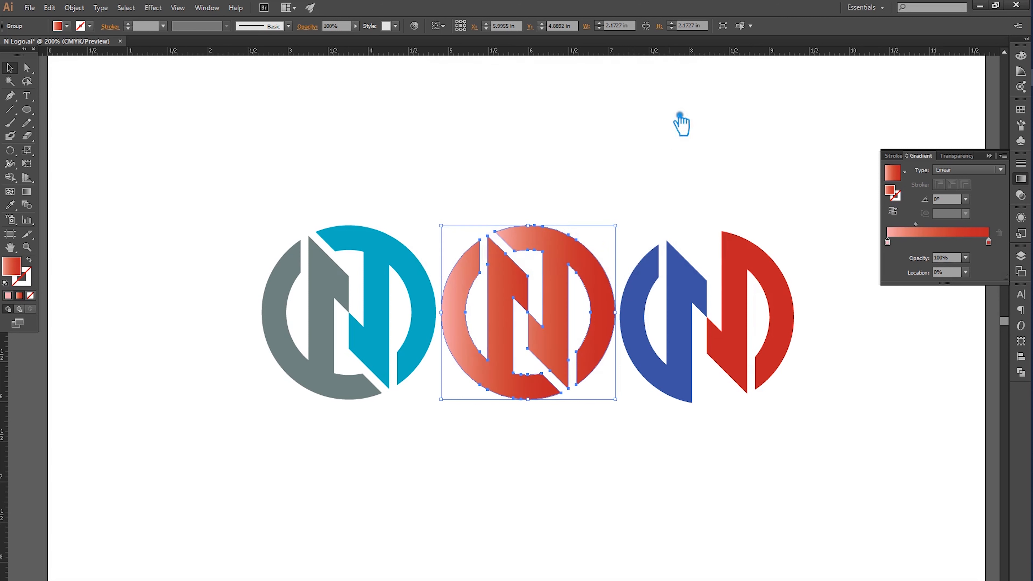
Step: Move the gradient's red stop inward with the midpoint at 44.22%, and change the gradient type to Radial
{"action": "left_click_drag", "start_coordinate": [983, 246], "coordinate": [929, 232]}
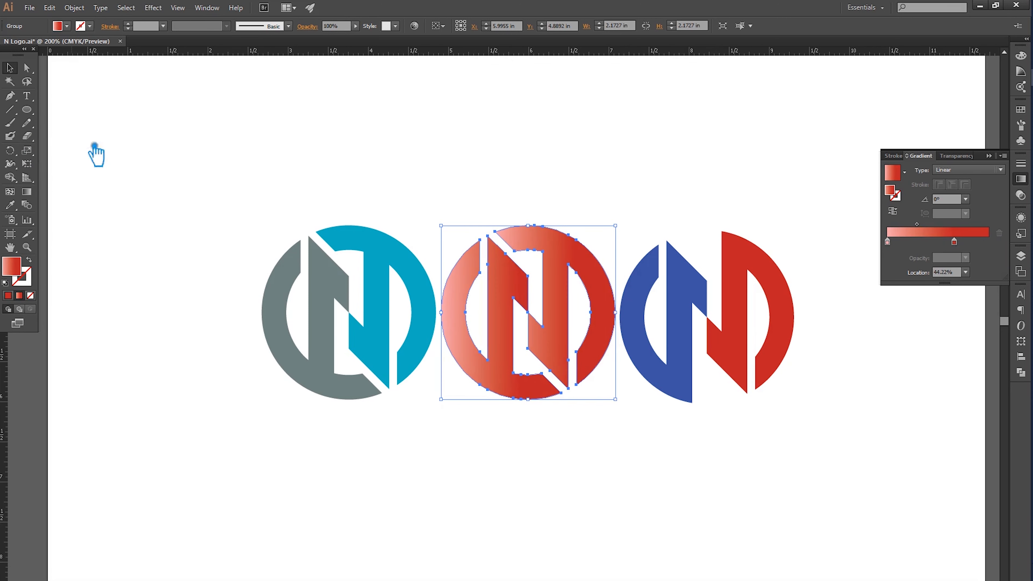
{"action": "left_click", "coordinate": [998, 170]}
{"action": "left_click", "coordinate": [970, 193]}
Step: Stretch one radial gradient across the whole middle logo, from near its centre diagonally down to the right
{"action": "left_click", "coordinate": [31, 193]}
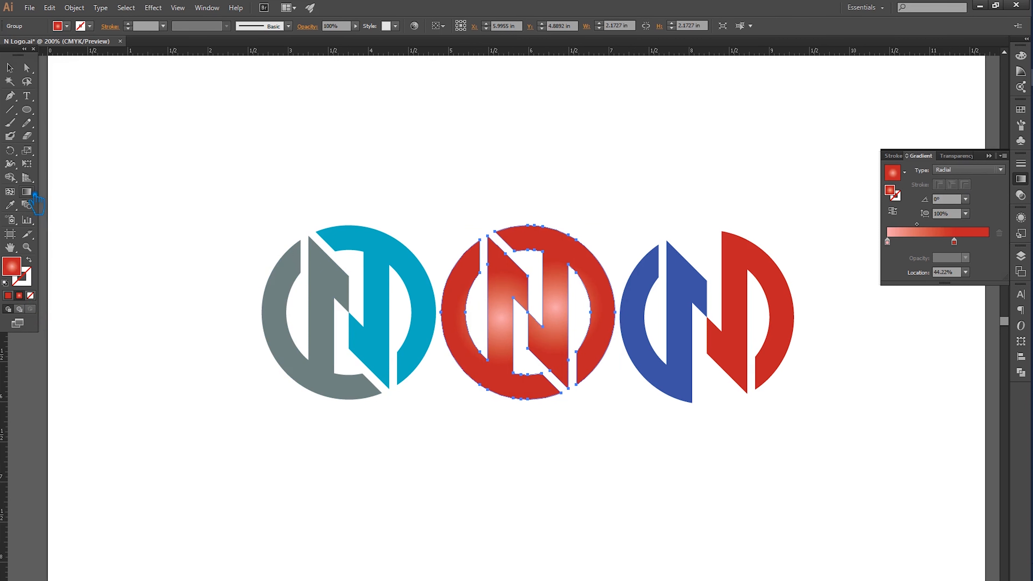
{"action": "left_click_drag", "start_coordinate": [549, 345], "coordinate": [605, 399]}
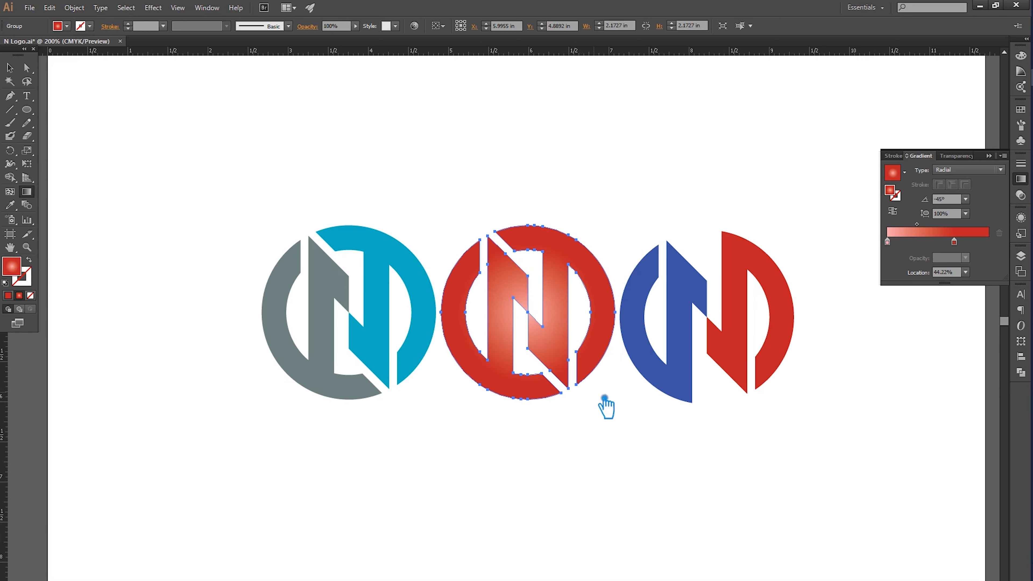
{"action": "left_click_drag", "start_coordinate": [532, 316], "coordinate": [640, 413]}
{"action": "left_click", "coordinate": [10, 69]}
Step: Change the radial gradient's pink start stop to white
{"action": "left_click", "coordinate": [887, 242]}
{"action": "double_click", "coordinate": [889, 190]}
{"action": "left_click", "coordinate": [437, 109]}
{"action": "left_click", "coordinate": [706, 115]}
Step: Redraw the white-to-red radial gradient from the middle logo's centre to beyond its lower-right edge
{"action": "key", "text": "g"}
{"action": "left_click_drag", "start_coordinate": [536, 318], "coordinate": [594, 392]}
{"action": "left_click_drag", "start_coordinate": [538, 317], "coordinate": [639, 411]}
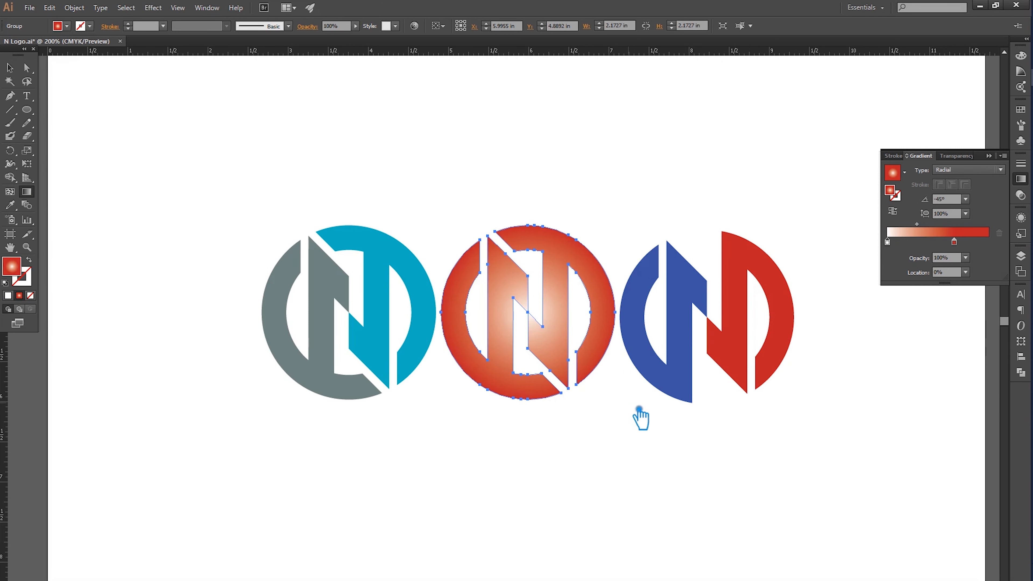
Step: Draw the middle logo's radial gradient once more, from its centre diagonally down past its lower-right edge, and deselect the logo
{"action": "left_click_drag", "start_coordinate": [533, 318], "coordinate": [629, 402]}
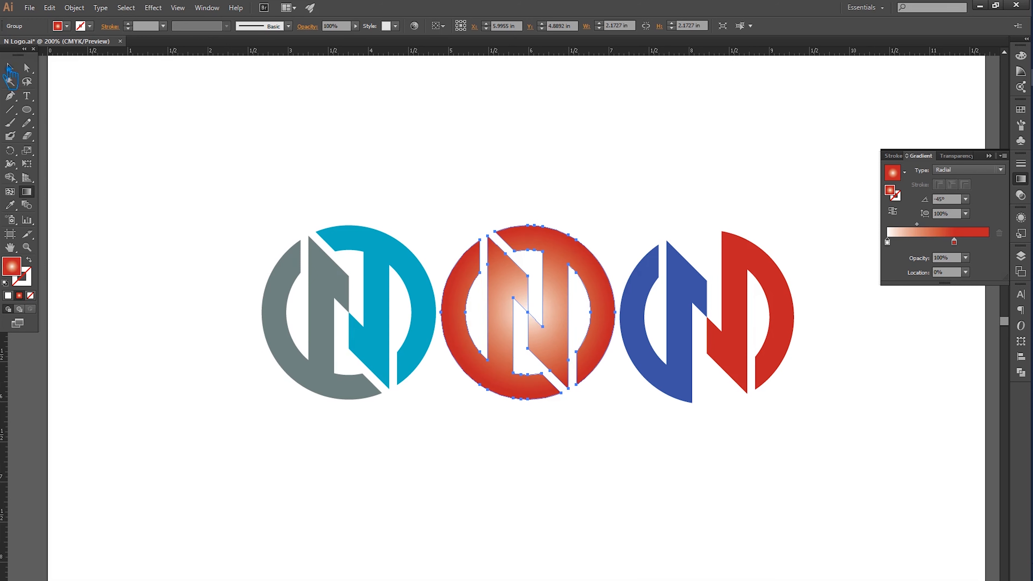
{"action": "left_click", "coordinate": [8, 68]}
{"action": "left_click", "coordinate": [164, 143]}
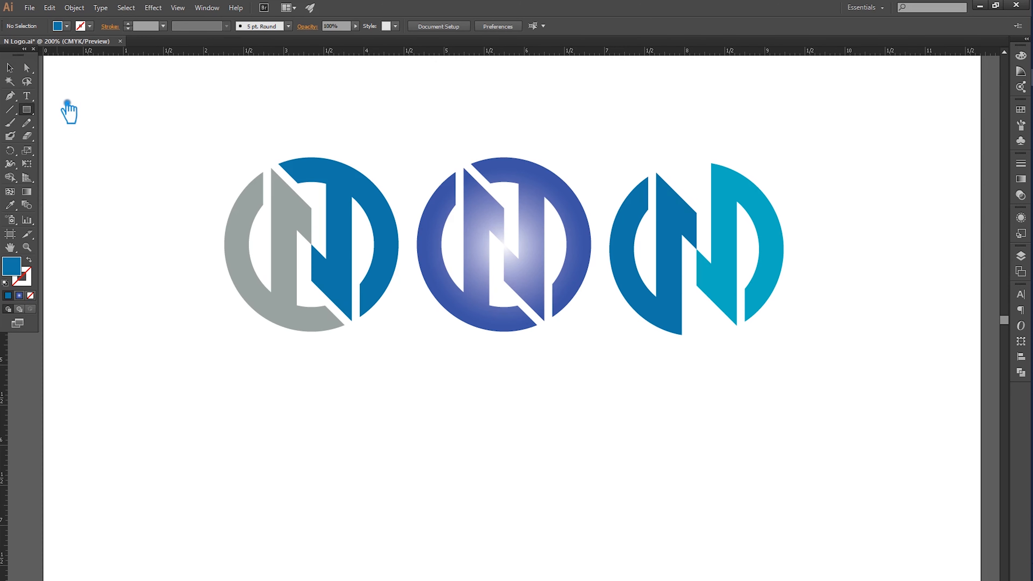
Step: Draw a rectangle over the artboard and extend its four sides slightly past the artboard edges, to about 11.93 by 8.49 in
{"action": "left_click_drag", "start_coordinate": [44, 60], "coordinate": [978, 579]}
{"action": "scroll", "coordinate": [695, 478], "scroll_direction": "down", "scroll_amount": 2}
{"action": "left_click_drag", "start_coordinate": [609, 270], "coordinate": [597, 214]}
{"action": "left_click_drag", "start_coordinate": [364, 376], "coordinate": [359, 376]}
{"action": "left_click_drag", "start_coordinate": [830, 392], "coordinate": [837, 383]}
{"action": "left_click_drag", "start_coordinate": [606, 529], "coordinate": [611, 554]}
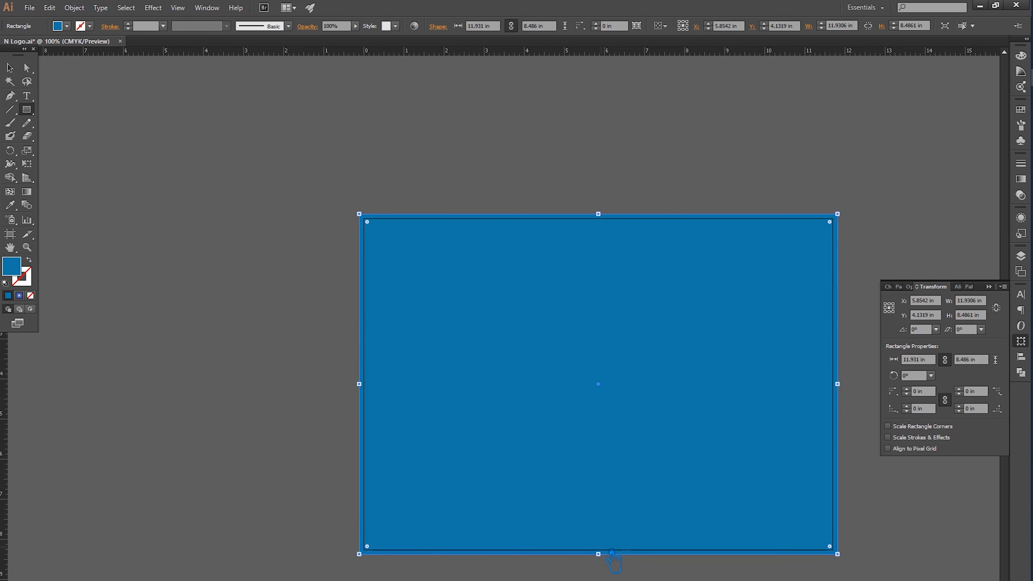
Step: Send the rectangle behind the logos, fill it with a dark blue-green as the background, and deselect it
{"action": "key", "text": "ctrl+shift+bracketleft"}
{"action": "double_click", "coordinate": [11, 267]}
{"action": "left_click_drag", "start_coordinate": [461, 240], "coordinate": [492, 217]}
{"action": "left_click", "coordinate": [714, 114]}
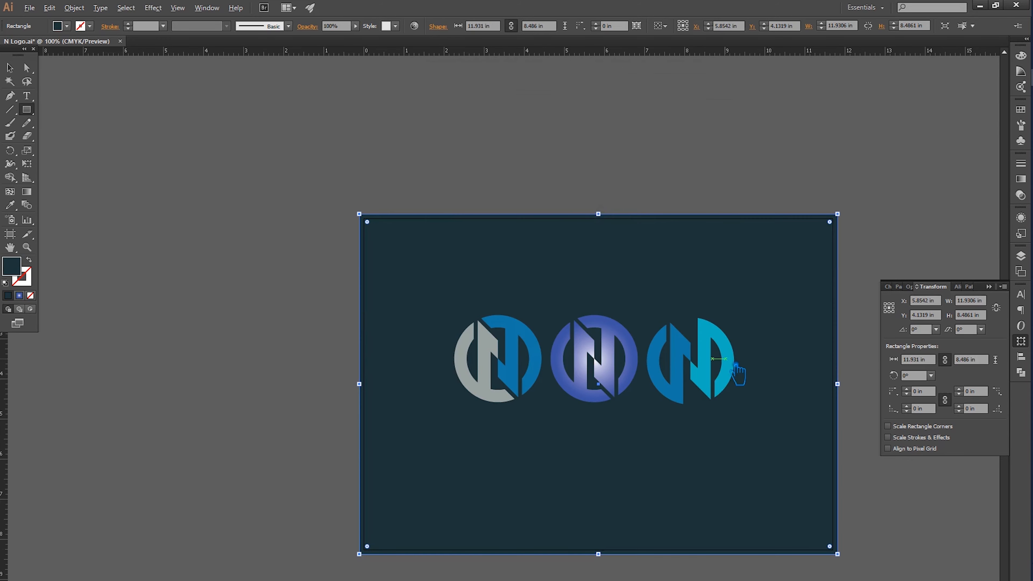
{"action": "scroll", "coordinate": [736, 372], "scroll_direction": "up", "scroll_amount": 2}
{"action": "left_click", "coordinate": [989, 286]}
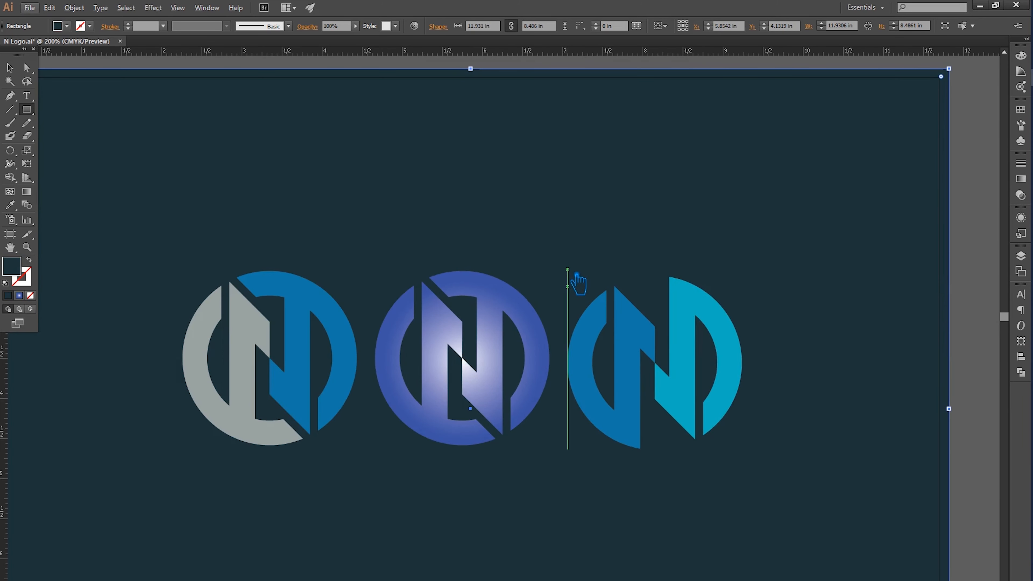
{"action": "key", "text": "ctrl+shift+a"}
Step: Select all three logos and scale them down together proportionally about their common centre
{"action": "scroll", "coordinate": [375, 318], "scroll_direction": "up", "scroll_amount": 1}
{"action": "left_click_drag", "start_coordinate": [512, 264], "coordinate": [523, 205]}
{"action": "scroll", "coordinate": [526, 201], "scroll_direction": "down", "scroll_amount": 1}
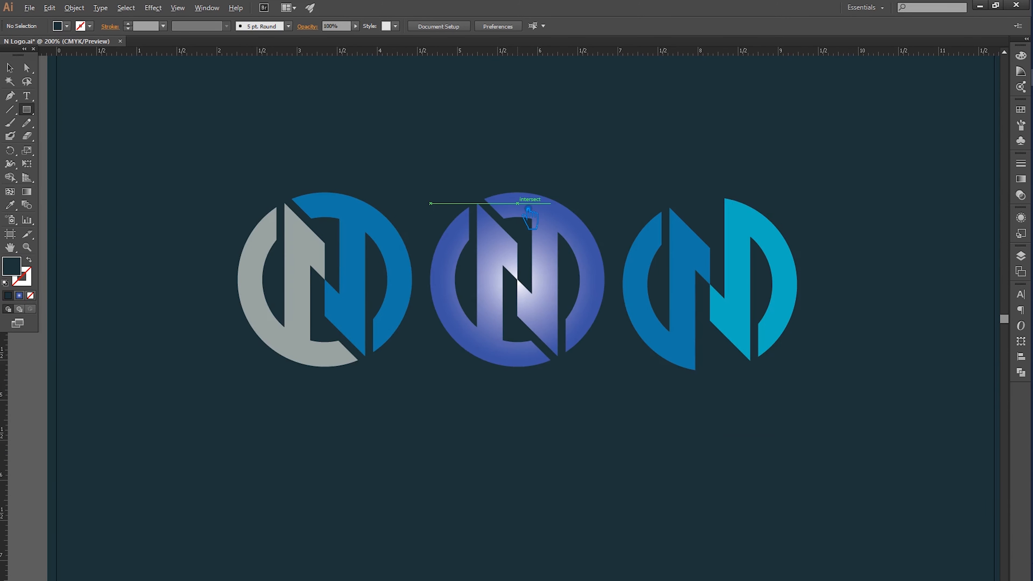
{"action": "scroll", "coordinate": [526, 202], "scroll_direction": "up", "scroll_amount": 1}
{"action": "scroll", "coordinate": [290, 122], "scroll_direction": "down", "scroll_amount": 1}
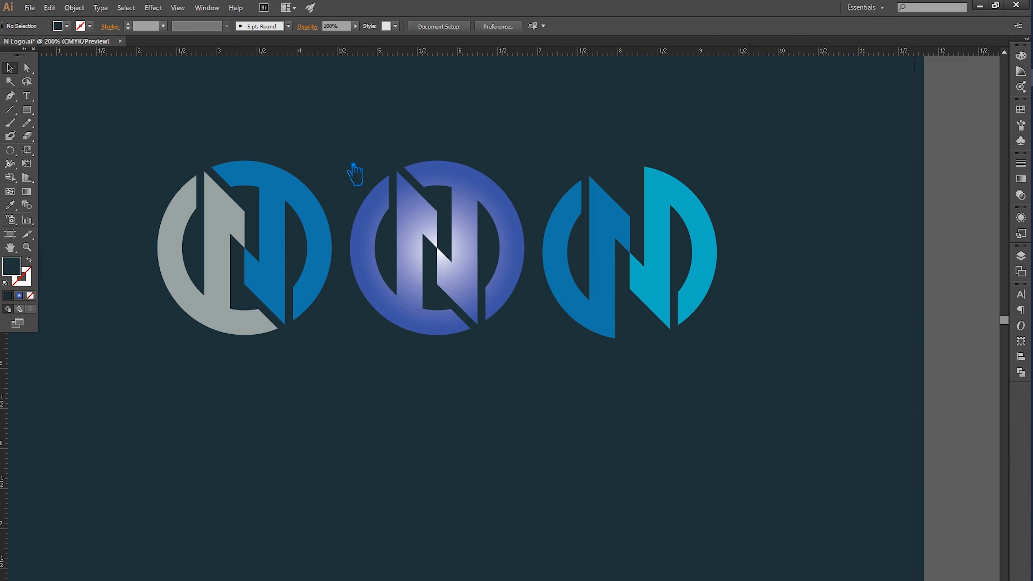
{"action": "scroll", "coordinate": [353, 174], "scroll_direction": "up", "scroll_amount": 1}
{"action": "left_click", "coordinate": [468, 203]}
{"action": "left_click", "coordinate": [640, 220], "text": "shift"}
{"action": "left_click", "coordinate": [216, 244], "text": "shift"}
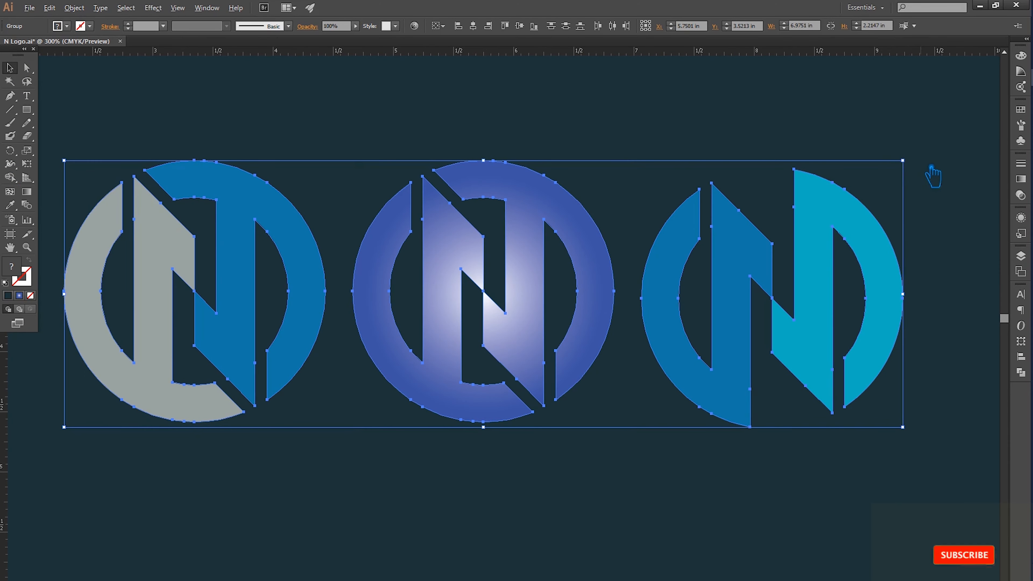
{"action": "left_click_drag", "start_coordinate": [902, 161], "coordinate": [823, 214]}
{"action": "left_click", "coordinate": [823, 214]}
Step: Fill the grey half of the first logo with white (ffffff)
{"action": "key", "text": "a"}
{"action": "left_click", "coordinate": [265, 282]}
{"action": "left_click", "coordinate": [518, 405]}
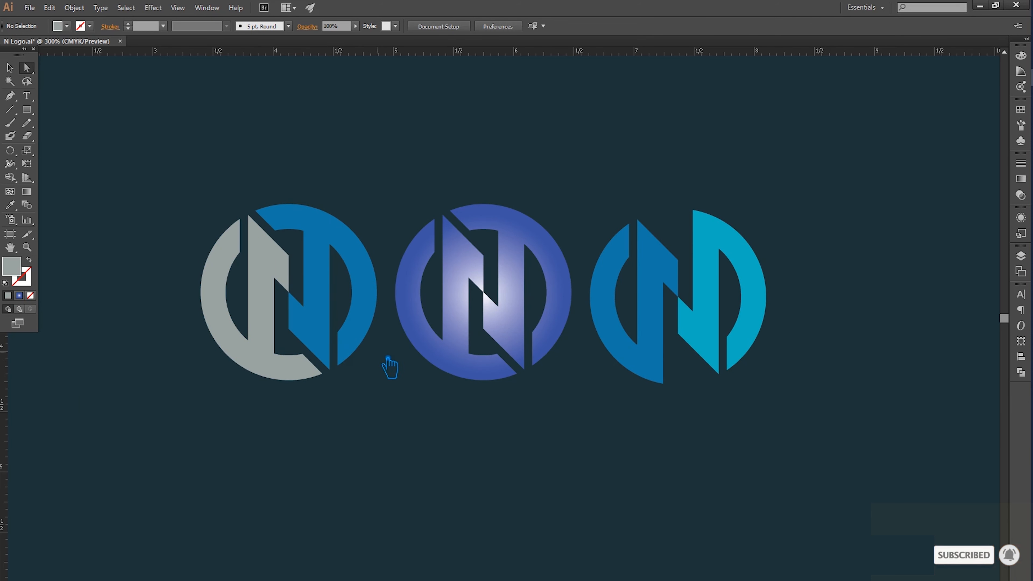
{"action": "left_click", "coordinate": [266, 272]}
{"action": "double_click", "coordinate": [15, 271]}
{"action": "left_click_drag", "start_coordinate": [461, 157], "coordinate": [430, 108]}
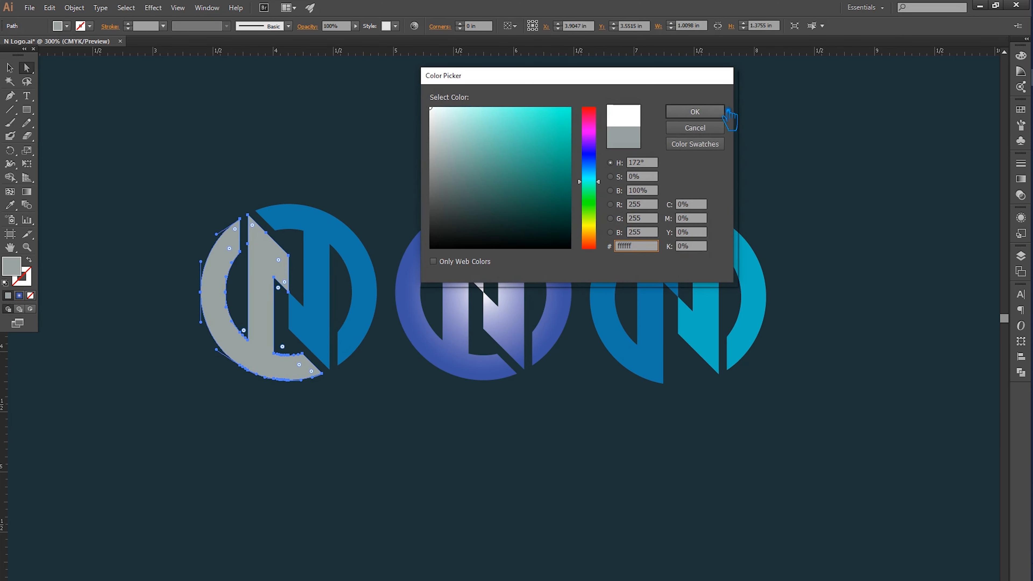
{"action": "left_click", "coordinate": [720, 113]}
{"action": "key", "text": "v"}
{"action": "left_click", "coordinate": [231, 119]}
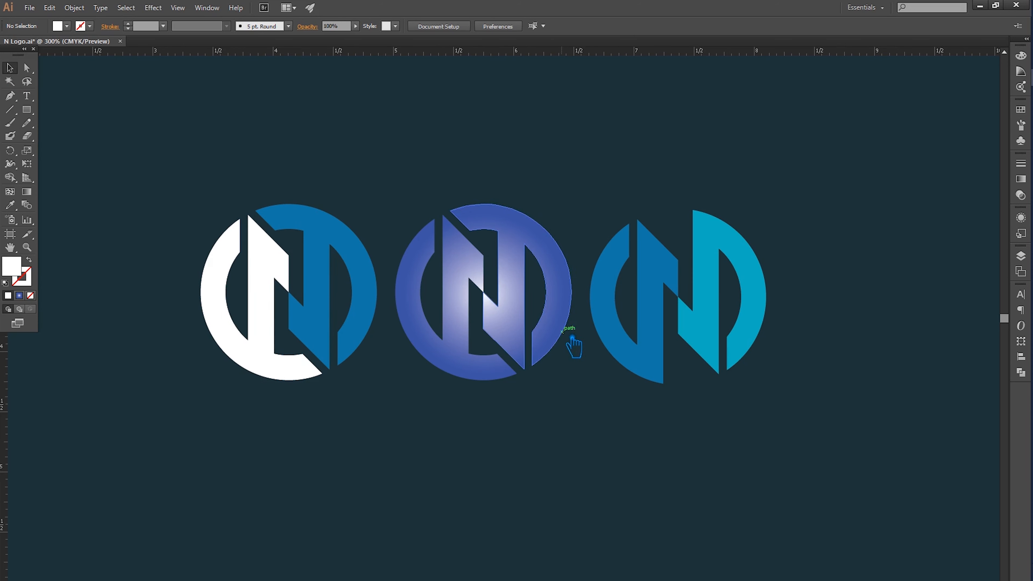
Step: Fill the blue half of the first logo with the brighter blue 0090bc
{"action": "left_click", "coordinate": [517, 337]}
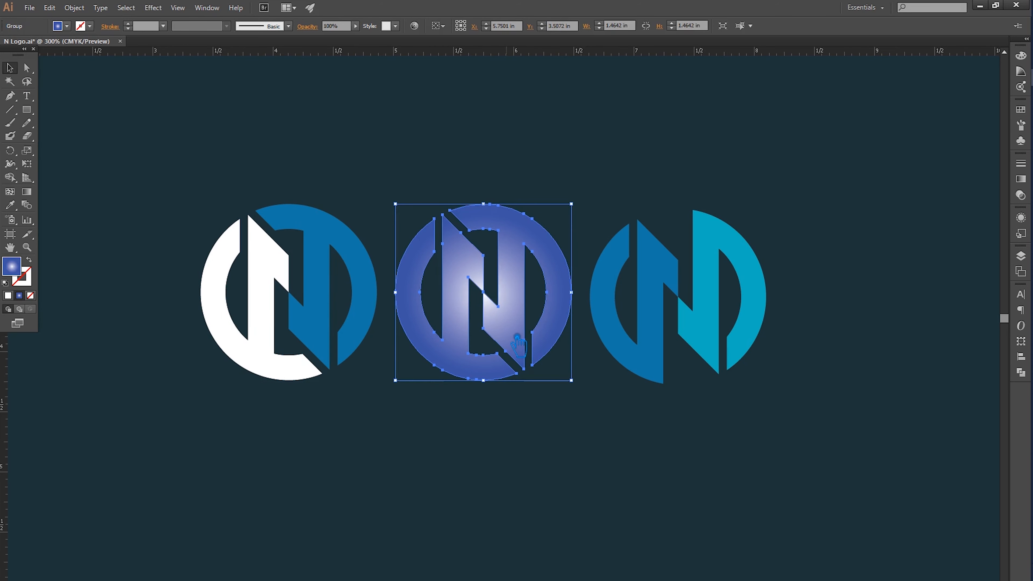
{"action": "key", "text": "a"}
{"action": "left_click", "coordinate": [299, 291]}
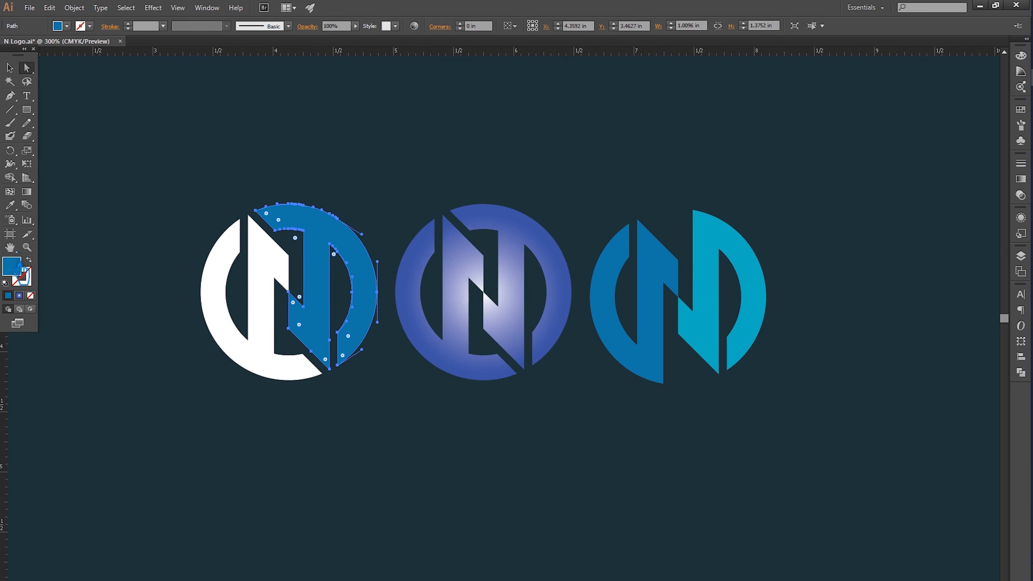
{"action": "double_click", "coordinate": [20, 265]}
{"action": "left_click_drag", "start_coordinate": [570, 158], "coordinate": [581, 153]}
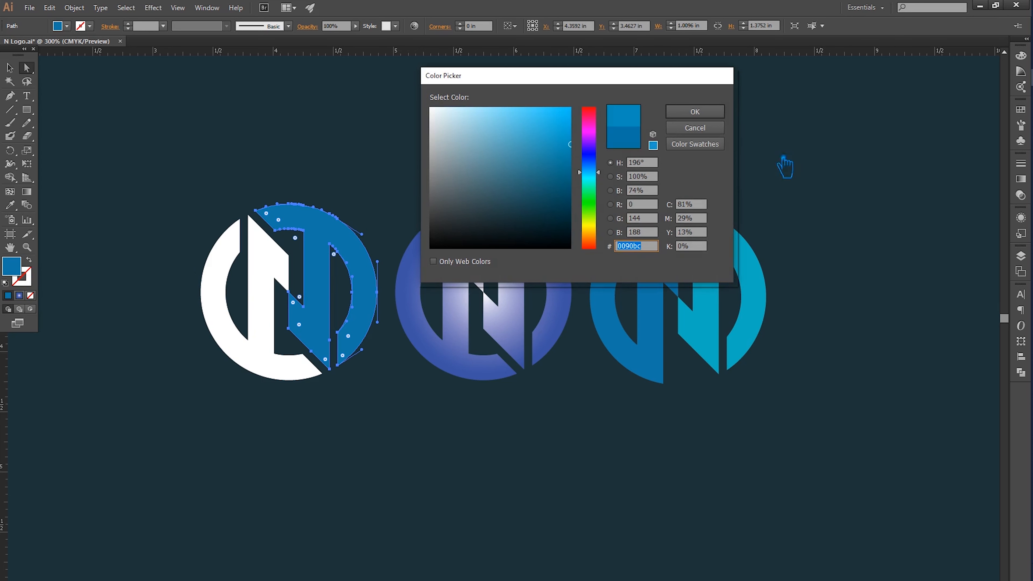
{"action": "left_click", "coordinate": [695, 113]}
{"action": "left_click", "coordinate": [590, 143]}
Step: Change the blue stop of the middle logo's radial gradient to a brighter blue
{"action": "left_click", "coordinate": [554, 259]}
{"action": "left_click", "coordinate": [10, 69]}
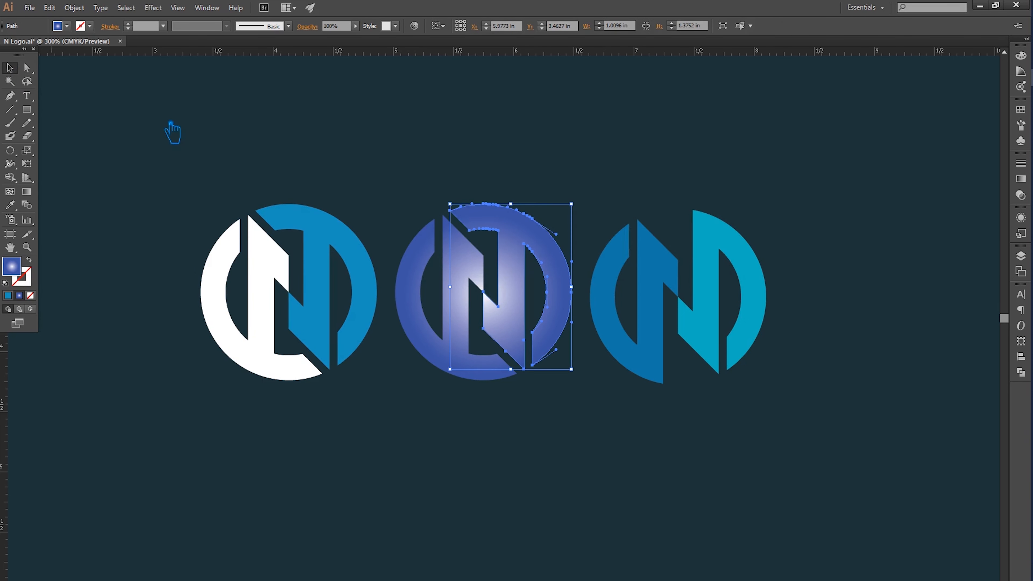
{"action": "left_click", "coordinate": [477, 260]}
{"action": "left_click", "coordinate": [1020, 179]}
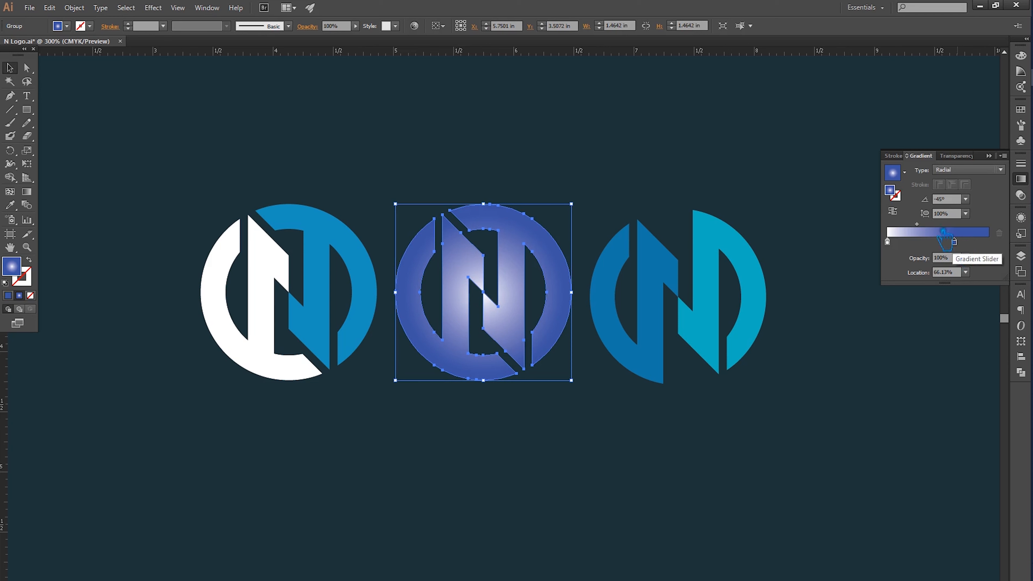
{"action": "double_click", "coordinate": [954, 241]}
{"action": "left_click", "coordinate": [710, 118]}
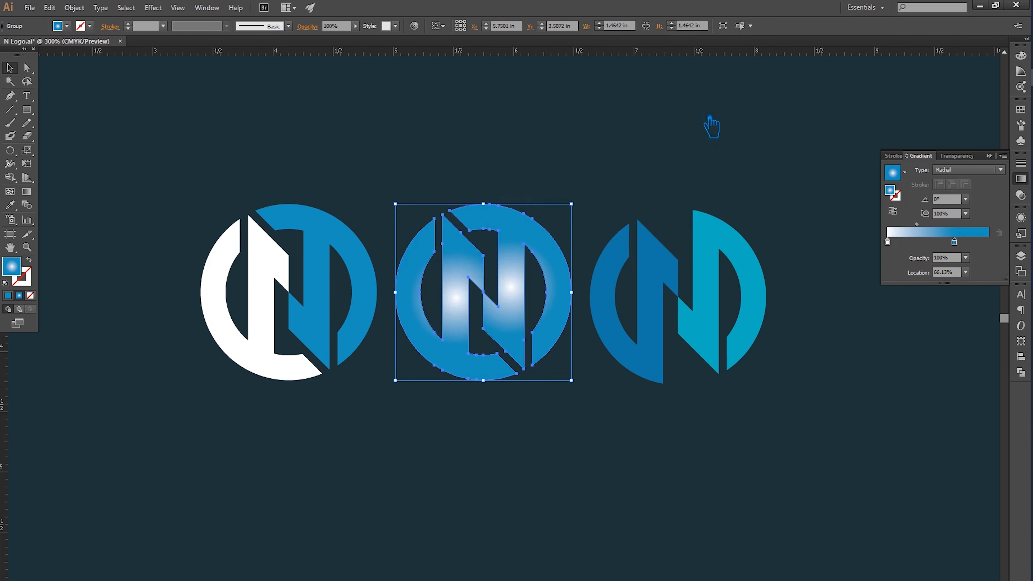
Step: Stretch a single white-to-blue radial gradient across the middle logo, from its centre to beyond its lower-right edge
{"action": "left_click", "coordinate": [26, 191]}
{"action": "left_click_drag", "start_coordinate": [566, 377], "coordinate": [567, 377]}
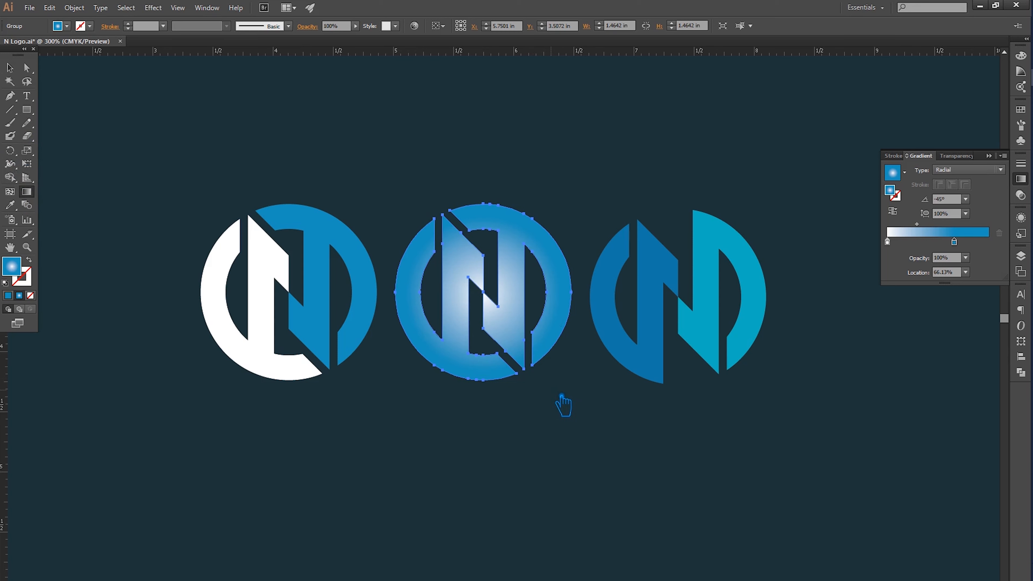
{"action": "left_click_drag", "start_coordinate": [492, 301], "coordinate": [609, 402]}
{"action": "key", "text": "v"}
{"action": "left_click", "coordinate": [167, 123]}
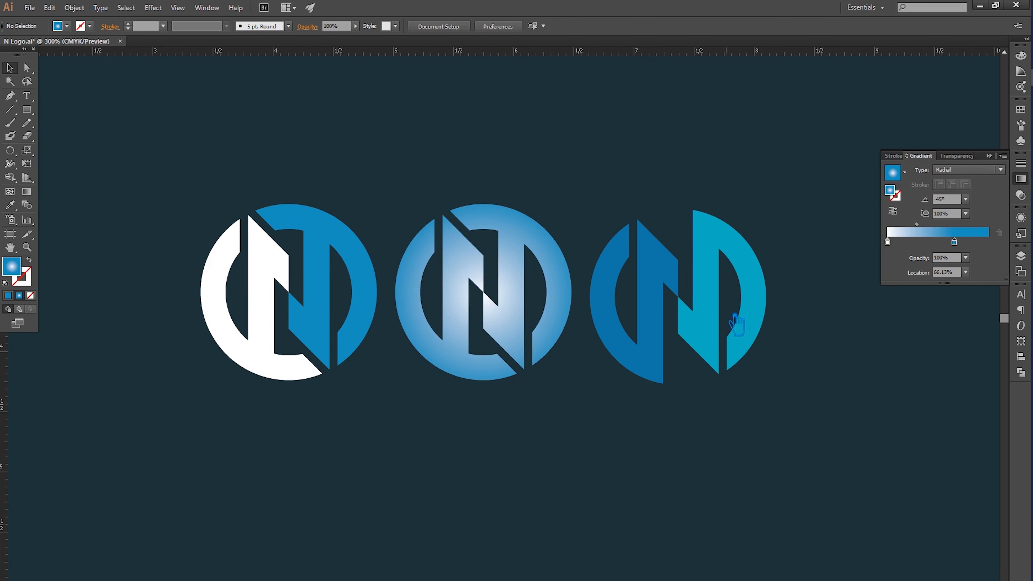
Step: Copy the middle logo's gradient onto the third logo and set its gradient type to Linear
{"action": "left_click", "coordinate": [709, 325]}
{"action": "key", "text": "i"}
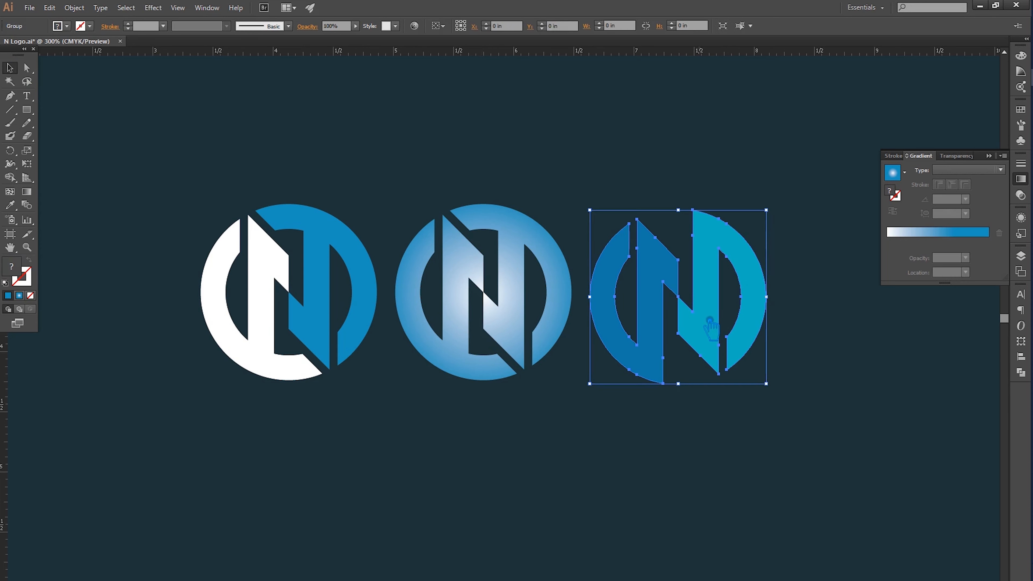
{"action": "left_click", "coordinate": [523, 285]}
{"action": "left_click", "coordinate": [27, 191]}
{"action": "left_click", "coordinate": [961, 171]}
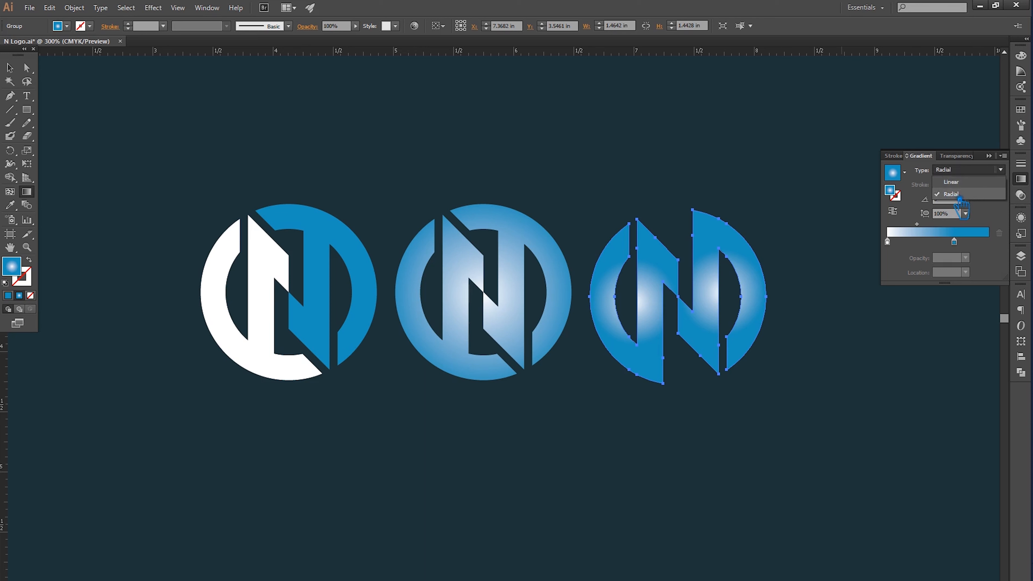
{"action": "left_click", "coordinate": [958, 181]}
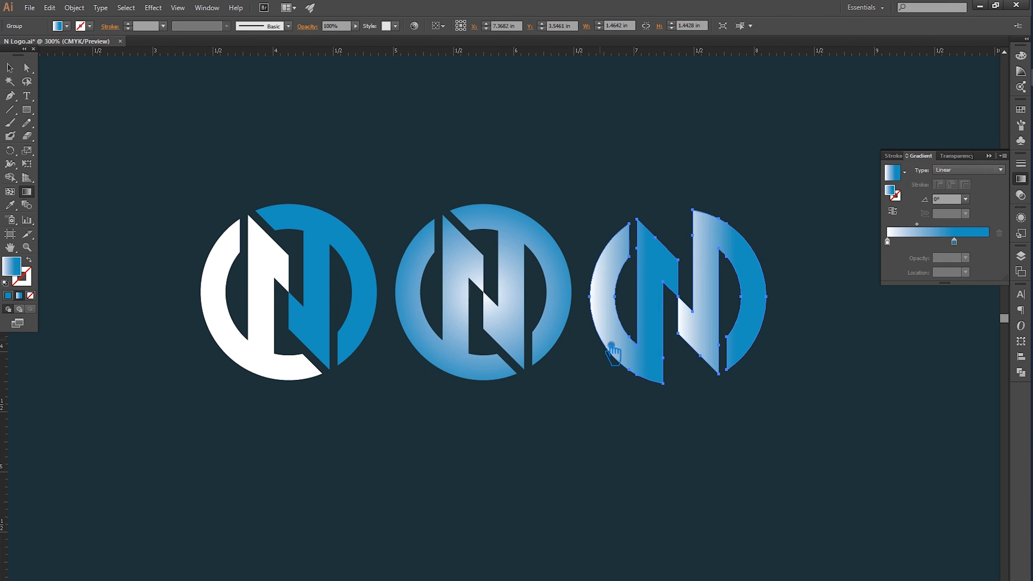
{"action": "left_click", "coordinate": [10, 68]}
{"action": "left_click", "coordinate": [160, 108]}
Step: Ungroup the third logo and reverse the gradient on its left half
{"action": "right_click", "coordinate": [657, 288]}
{"action": "left_click", "coordinate": [688, 352]}
{"action": "left_click", "coordinate": [677, 330]}
{"action": "left_click", "coordinate": [893, 211]}
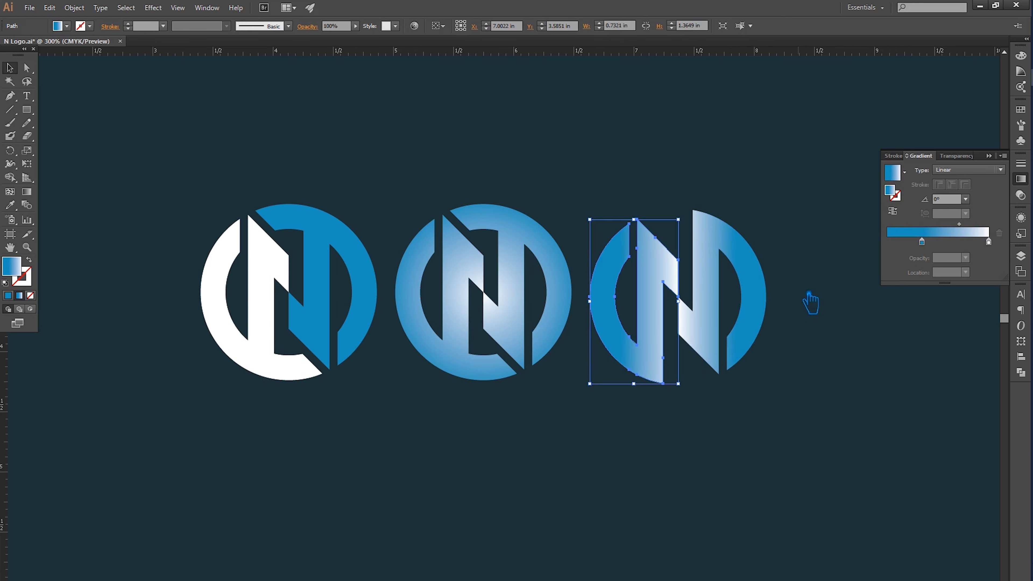
{"action": "left_click", "coordinate": [819, 358]}
{"action": "left_click", "coordinate": [703, 272]}
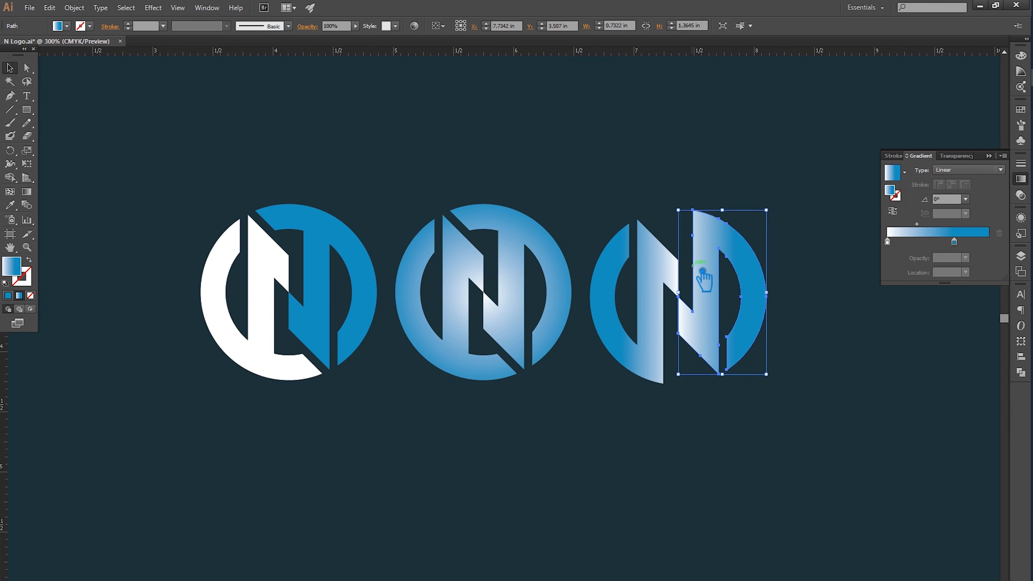
{"action": "left_click", "coordinate": [663, 282], "text": "shift"}
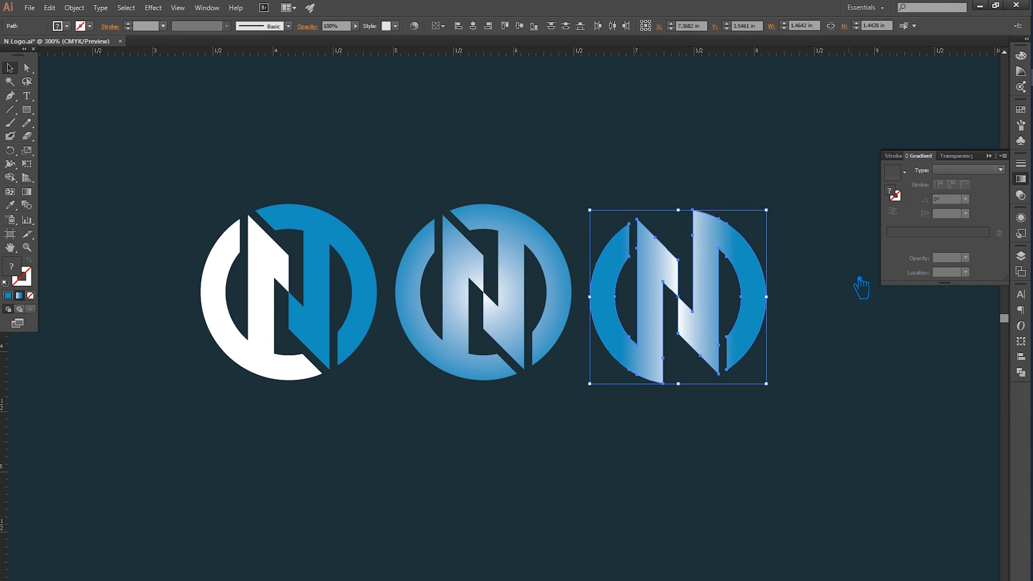
{"action": "left_click", "coordinate": [858, 288]}
Step: Change the blue gradient stop on the third logo's right half to orange
{"action": "left_click", "coordinate": [762, 286]}
{"action": "left_click", "coordinate": [954, 242]}
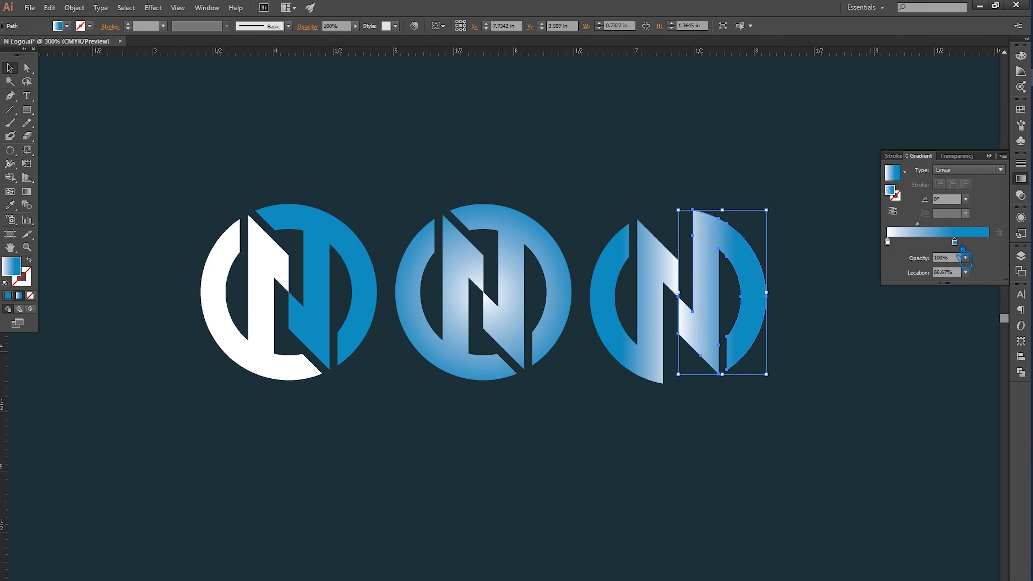
{"action": "double_click", "coordinate": [893, 192]}
{"action": "left_click_drag", "start_coordinate": [599, 226], "coordinate": [597, 239]}
{"action": "left_click", "coordinate": [695, 112]}
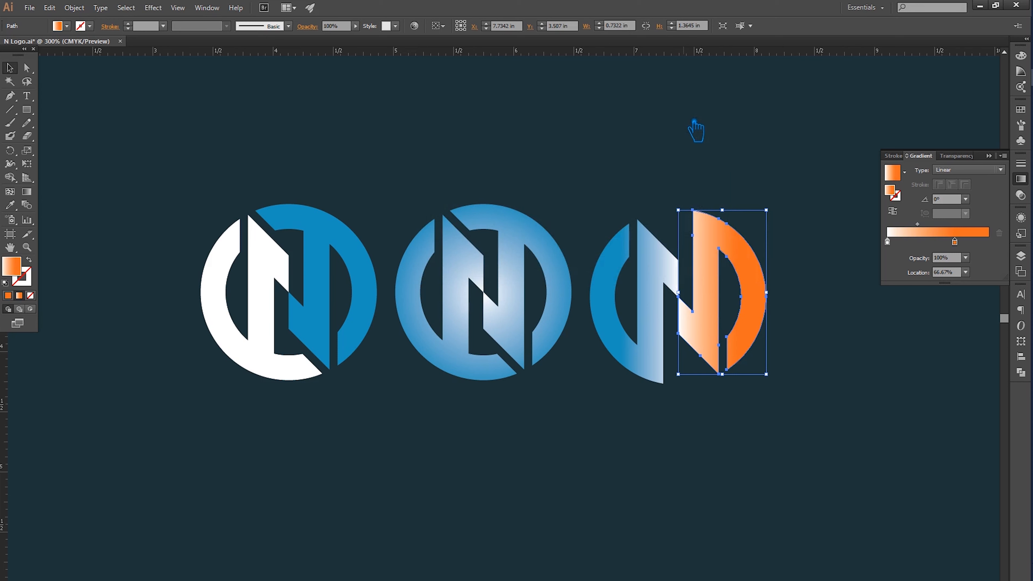
{"action": "left_click", "coordinate": [823, 257]}
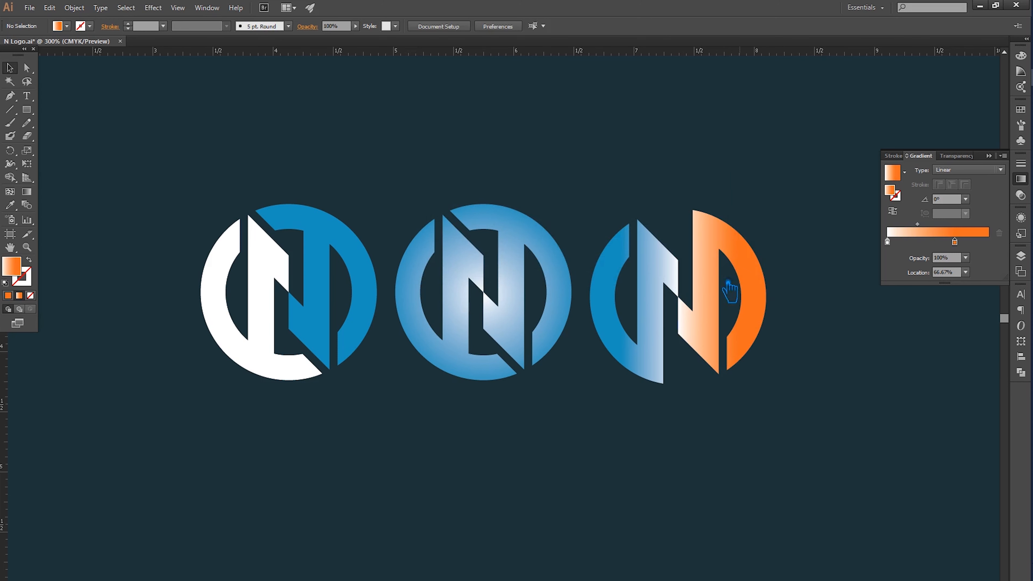
Step: Change the blue gradient stop on the third logo's left half to green 7dff00
{"action": "left_click", "coordinate": [647, 366]}
{"action": "left_click", "coordinate": [922, 241]}
{"action": "double_click", "coordinate": [892, 192]}
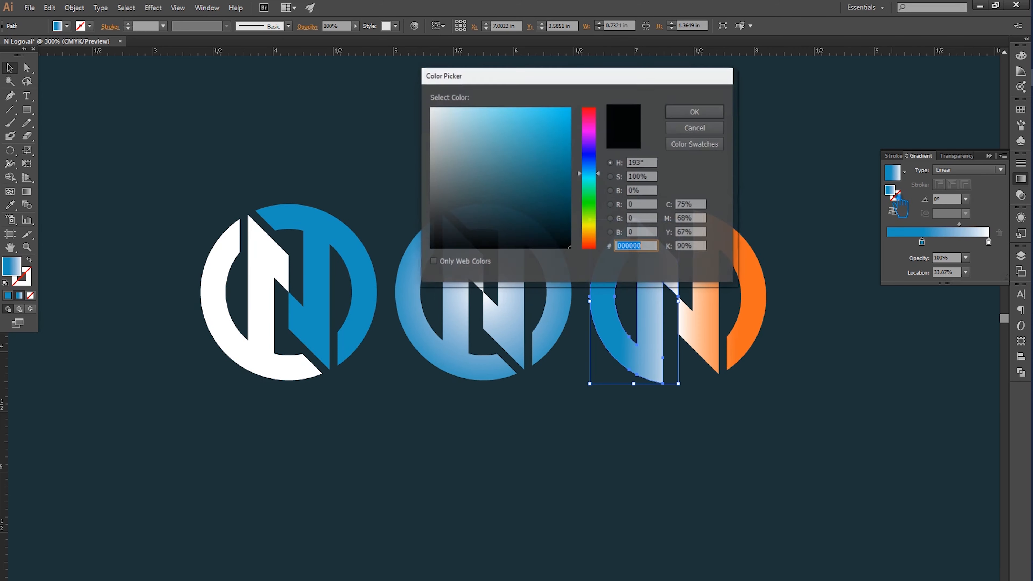
{"action": "left_click_drag", "start_coordinate": [595, 216], "coordinate": [603, 219]}
{"action": "left_click_drag", "start_coordinate": [569, 118], "coordinate": [588, 103]}
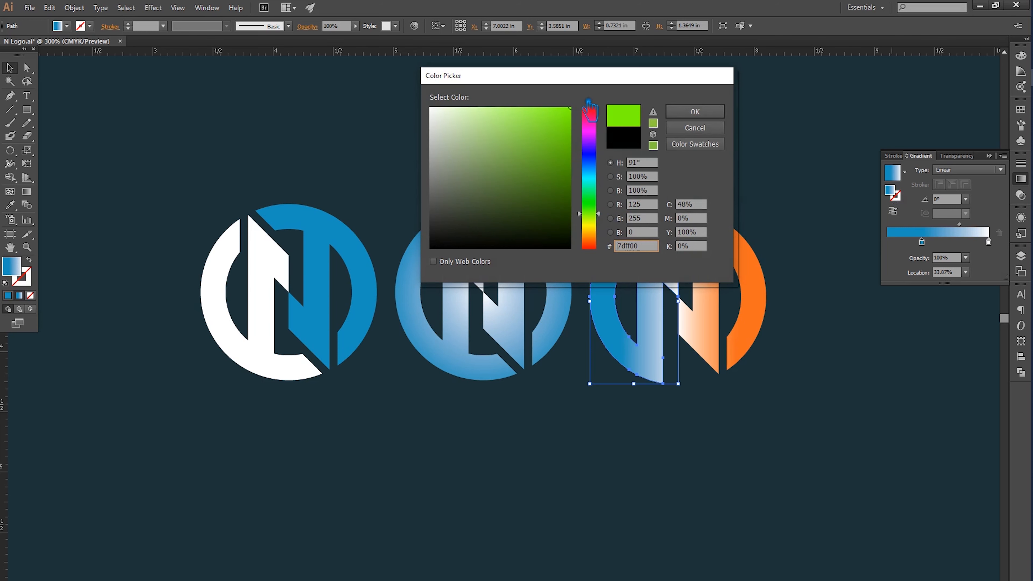
{"action": "left_click", "coordinate": [710, 113]}
{"action": "left_click", "coordinate": [713, 138]}
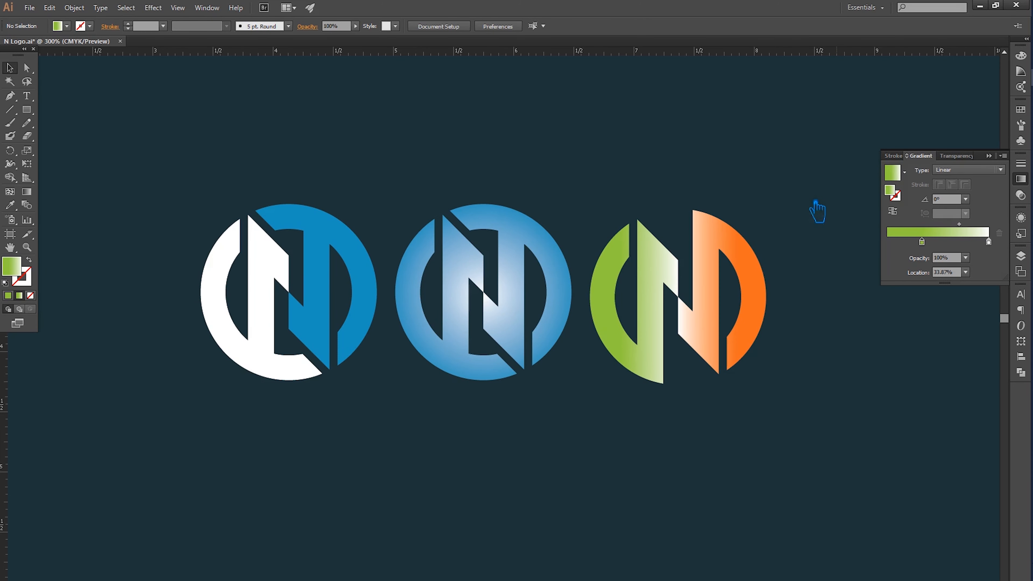
Step: Move the orange stop of the third logo's right half to the gradient's end and centre the midpoint between the stops
{"action": "left_click", "coordinate": [758, 277]}
{"action": "left_click", "coordinate": [942, 232]}
{"action": "left_click", "coordinate": [942, 232]}
{"action": "left_click", "coordinate": [945, 272]}
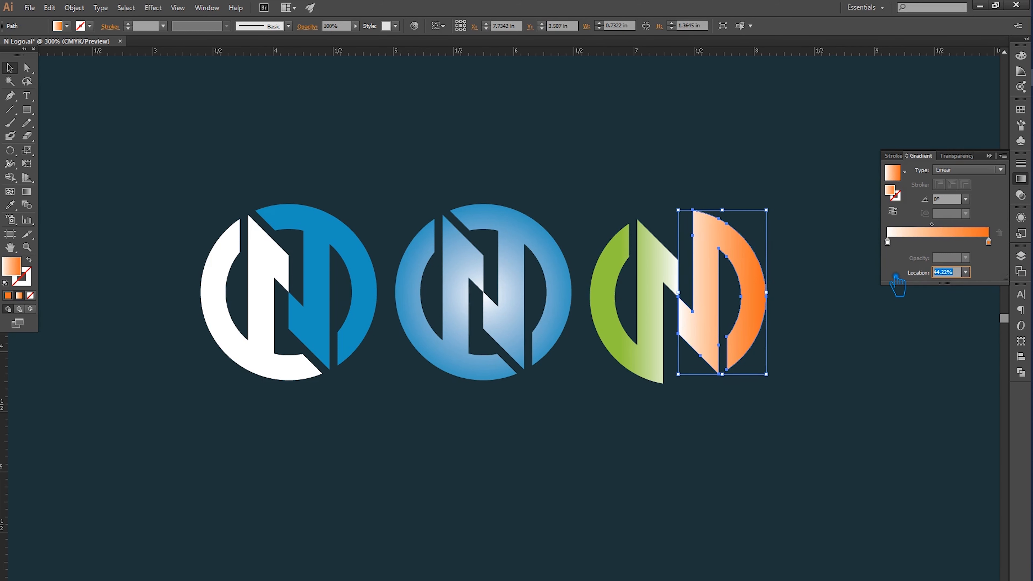
Step: Set the green gradient stop's location on the third logo's left half to 50%
{"action": "left_click", "coordinate": [625, 275]}
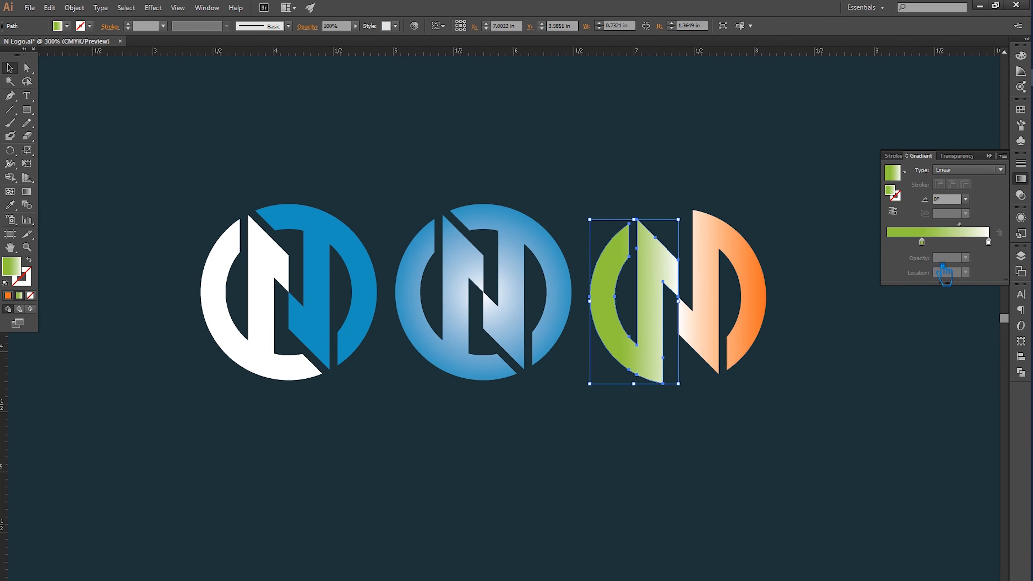
{"action": "left_click", "coordinate": [922, 242]}
{"action": "left_click_drag", "start_coordinate": [959, 273], "coordinate": [906, 281]}
{"action": "type", "text": "50"}
{"action": "key", "text": "Return"}
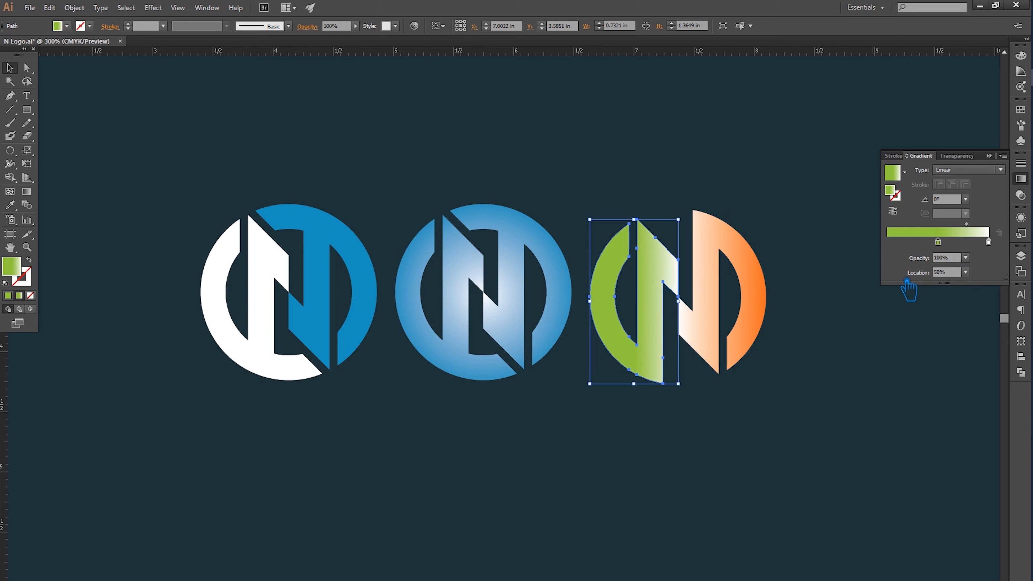
Step: Check the gradient midpoint of the orange half, deselect it, and review the three logos on the dark background
{"action": "left_click", "coordinate": [743, 267]}
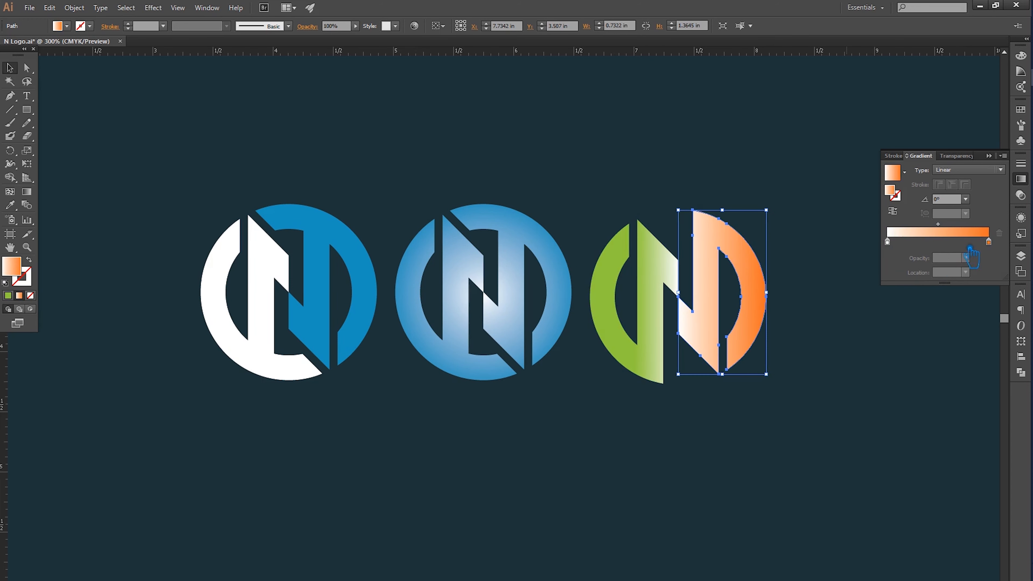
{"action": "left_click", "coordinate": [937, 223]}
{"action": "left_click", "coordinate": [867, 283]}
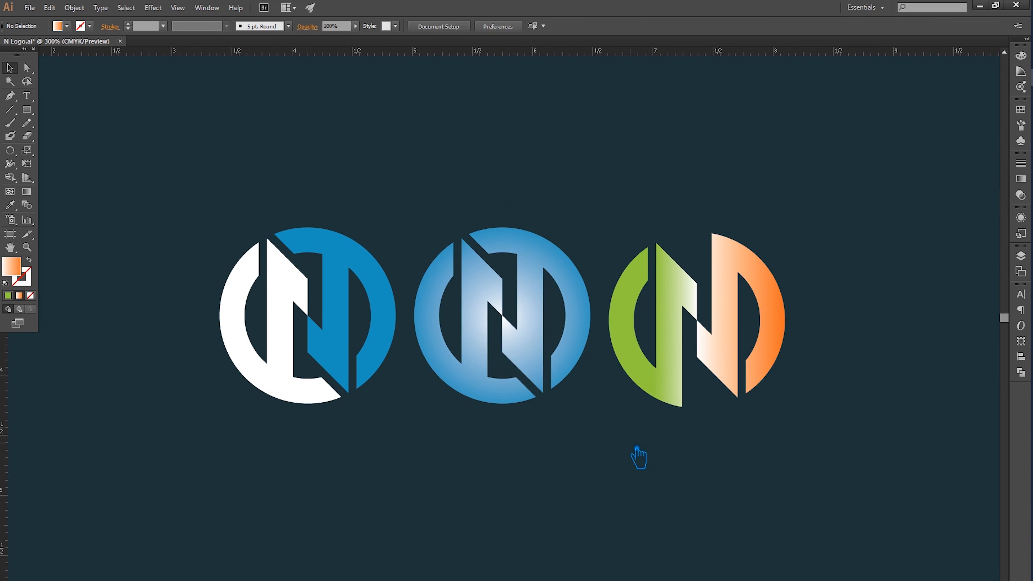
{"action": "scroll", "coordinate": [617, 438], "scroll_direction": "up", "scroll_amount": 1}
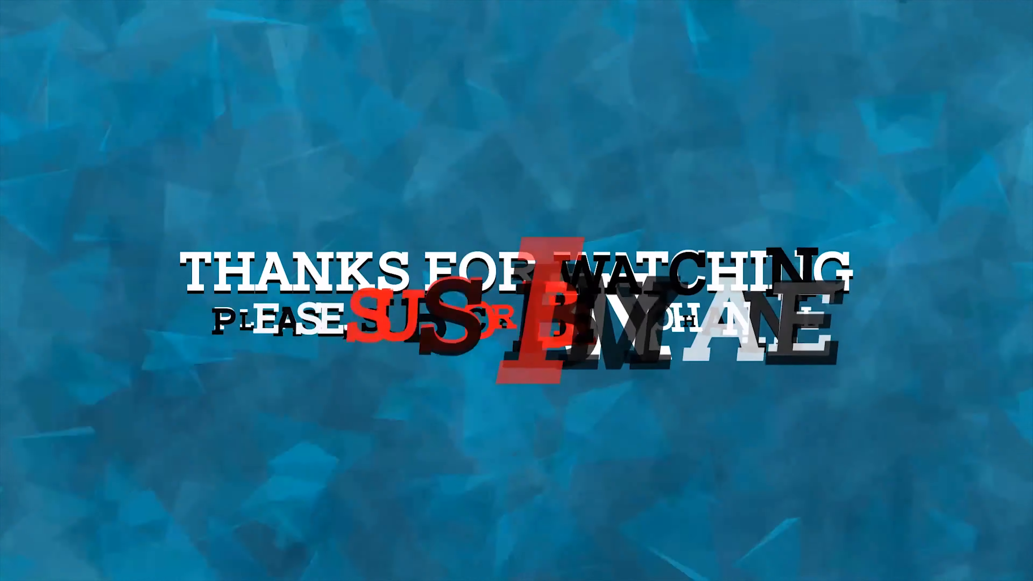